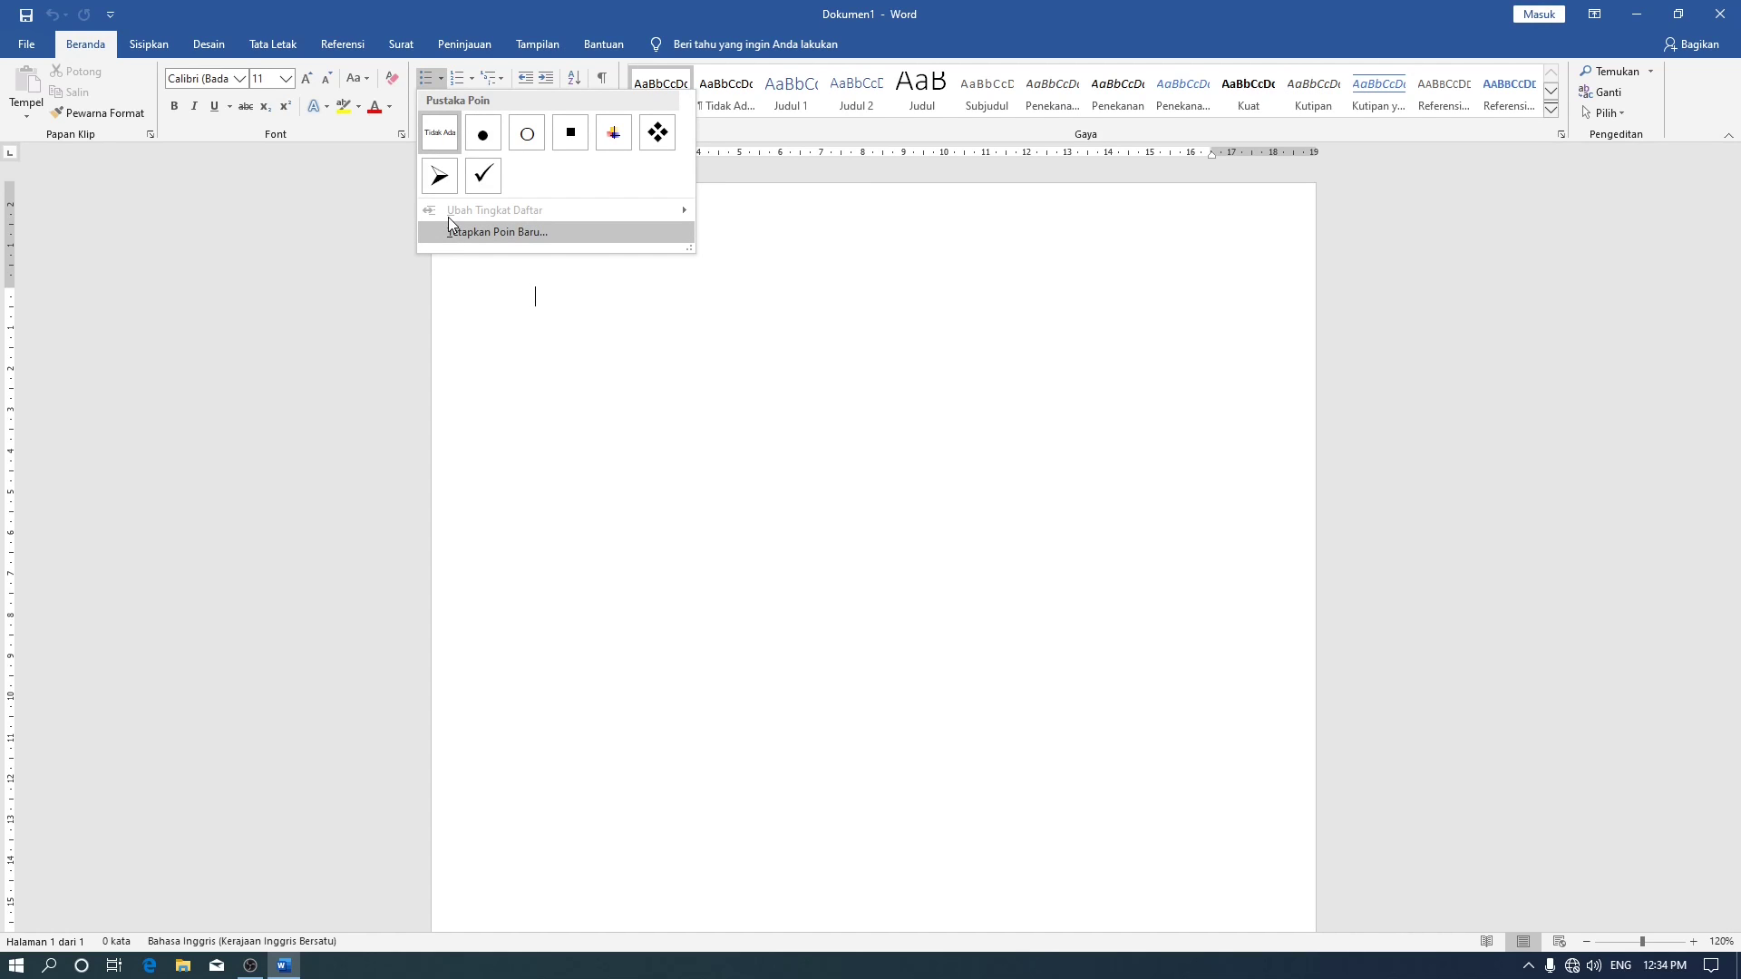
# Open the recent document "point dan penomoran 1" and create a new blank document.
pyautogui.click(471, 79)
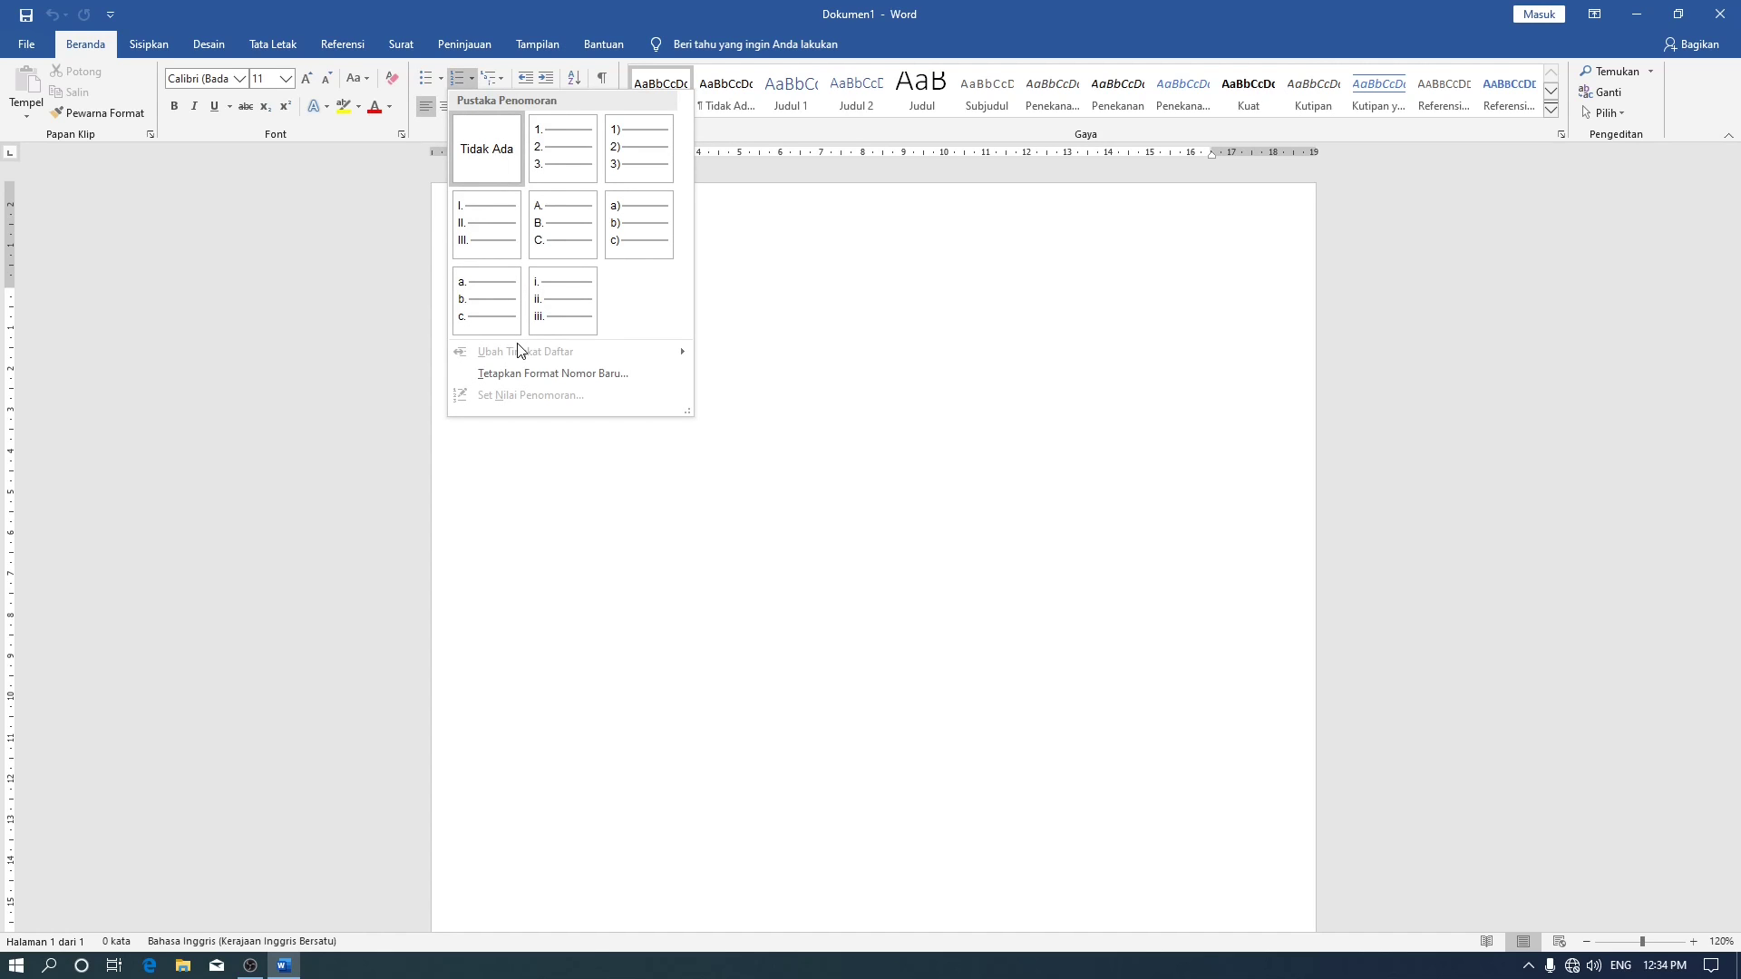
pyautogui.click(811, 340)
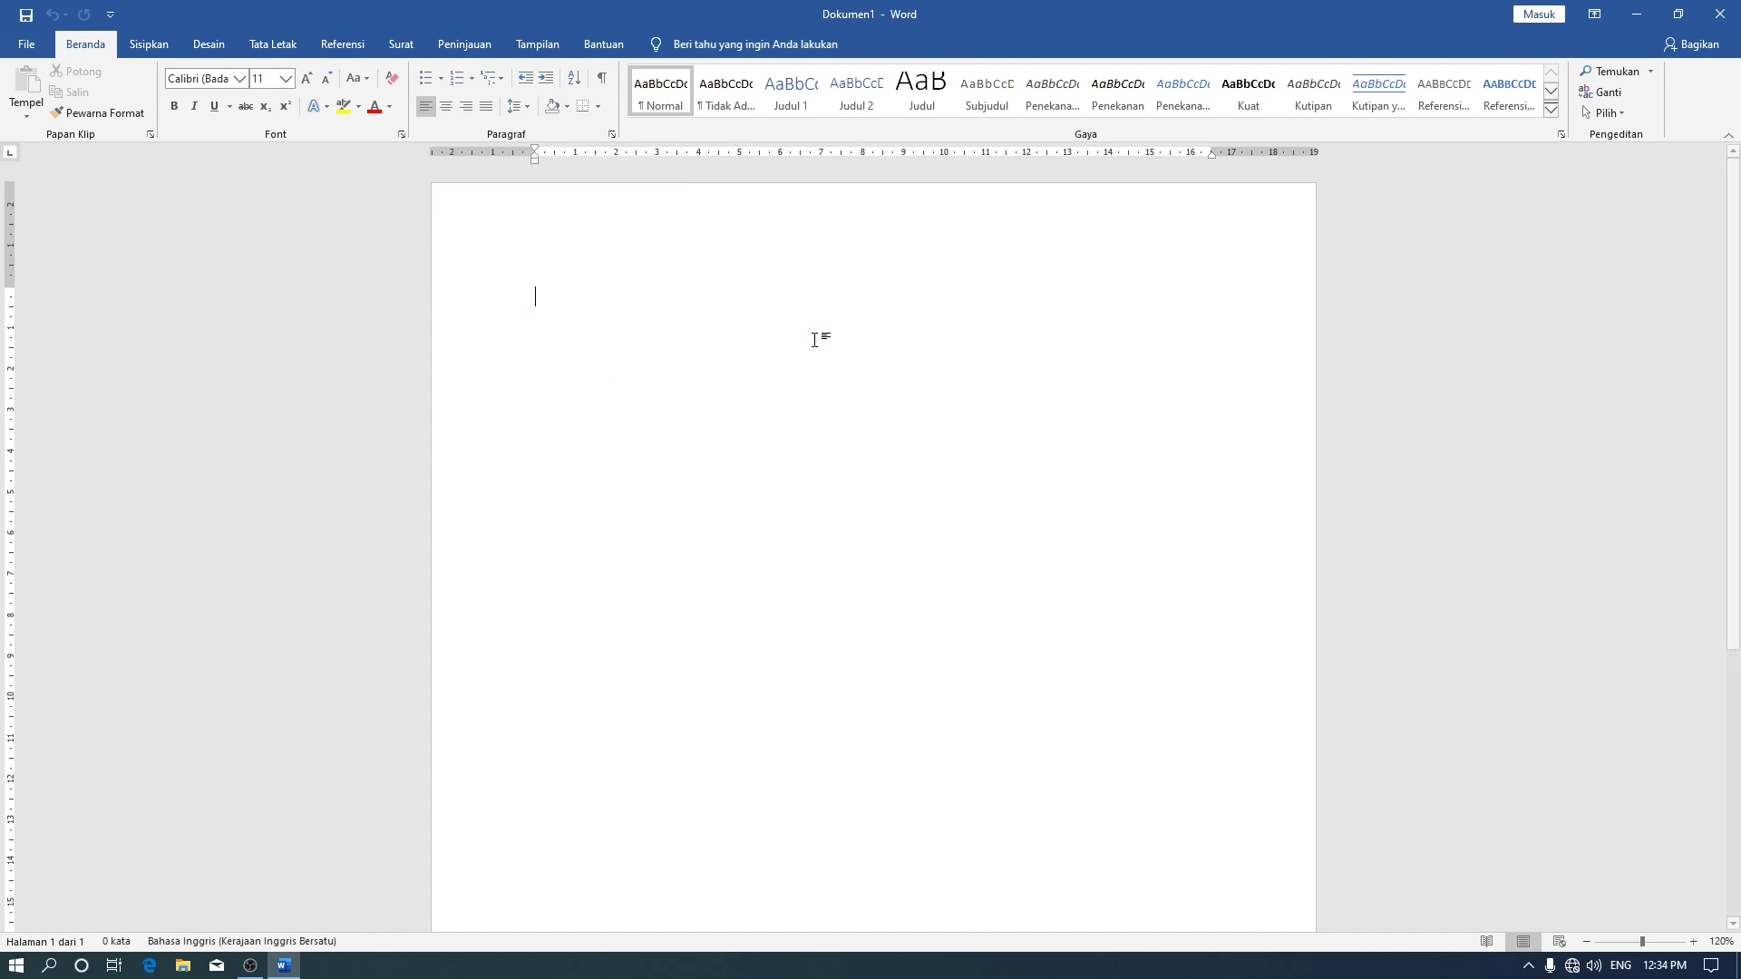
pyautogui.click(27, 54)
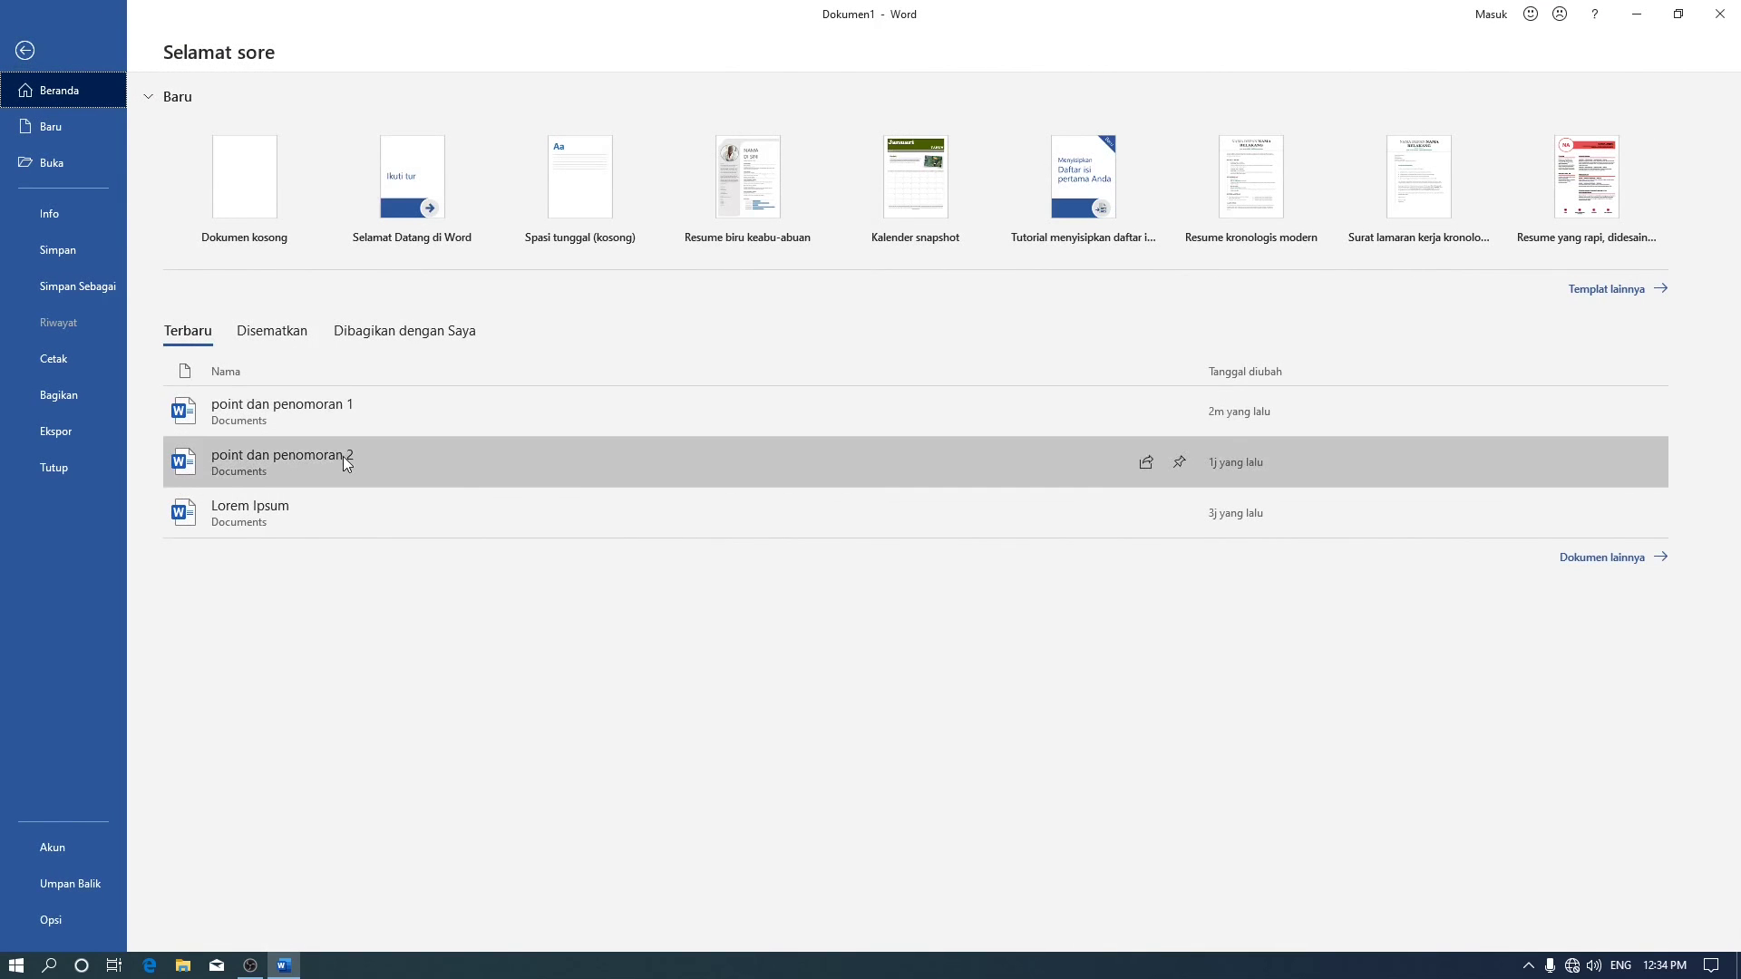
pyautogui.click(346, 421)
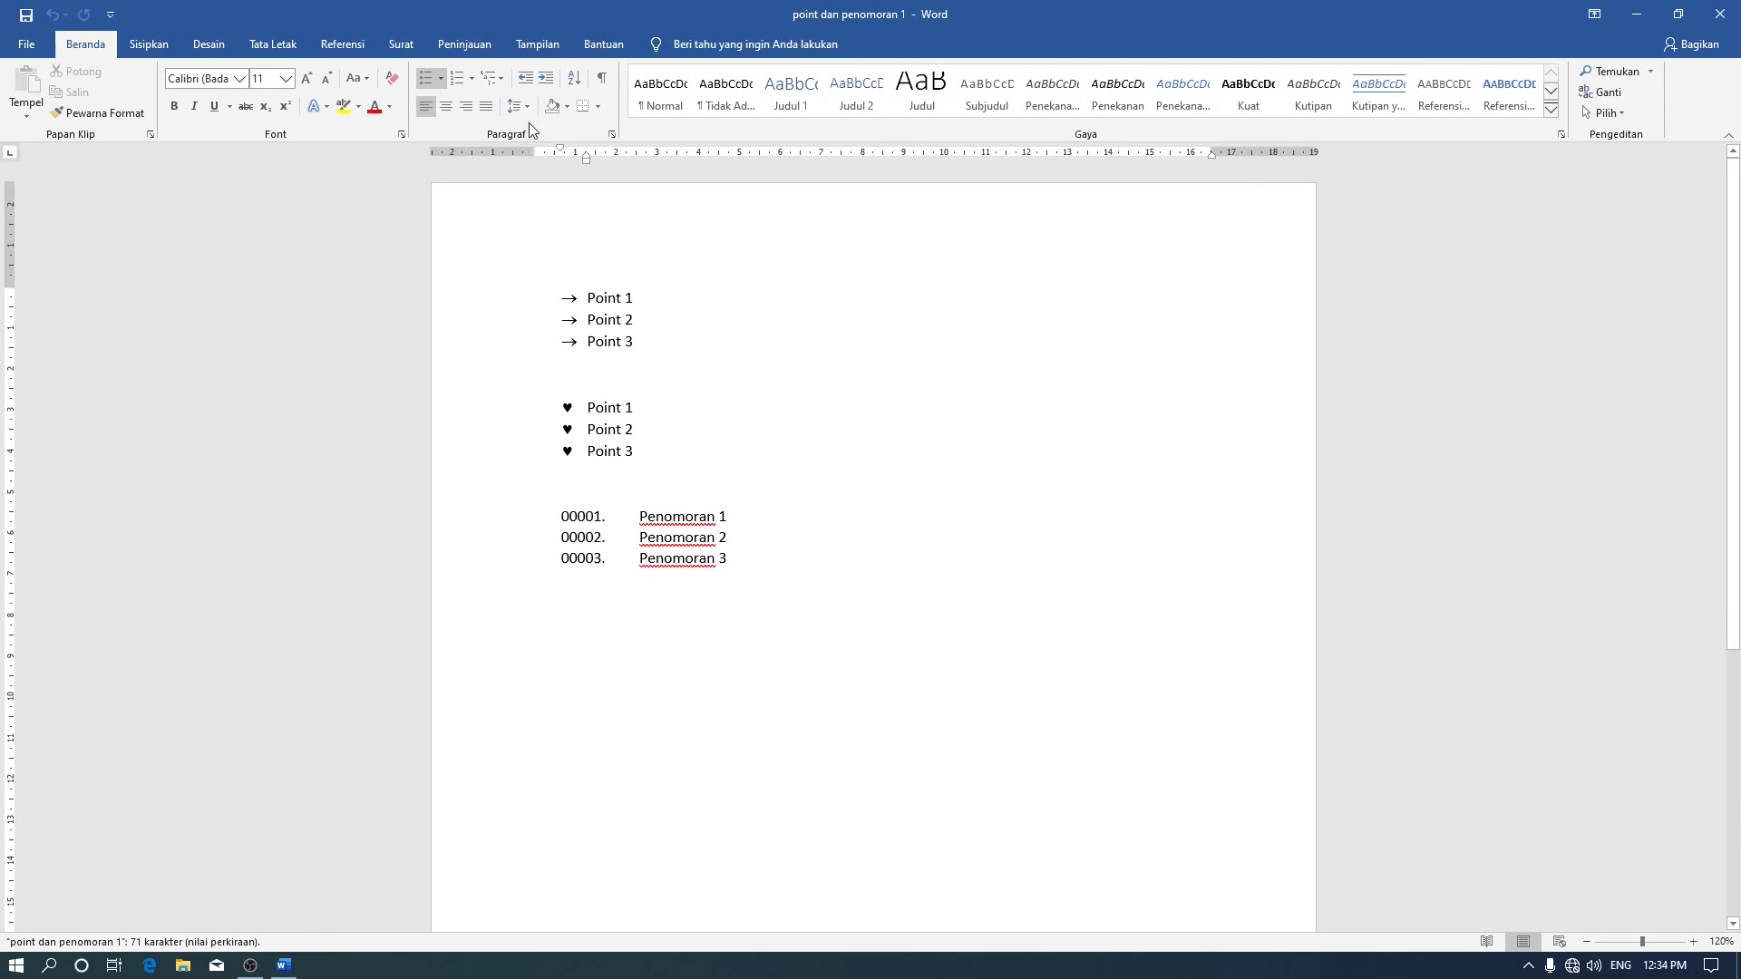
pyautogui.click(26, 44)
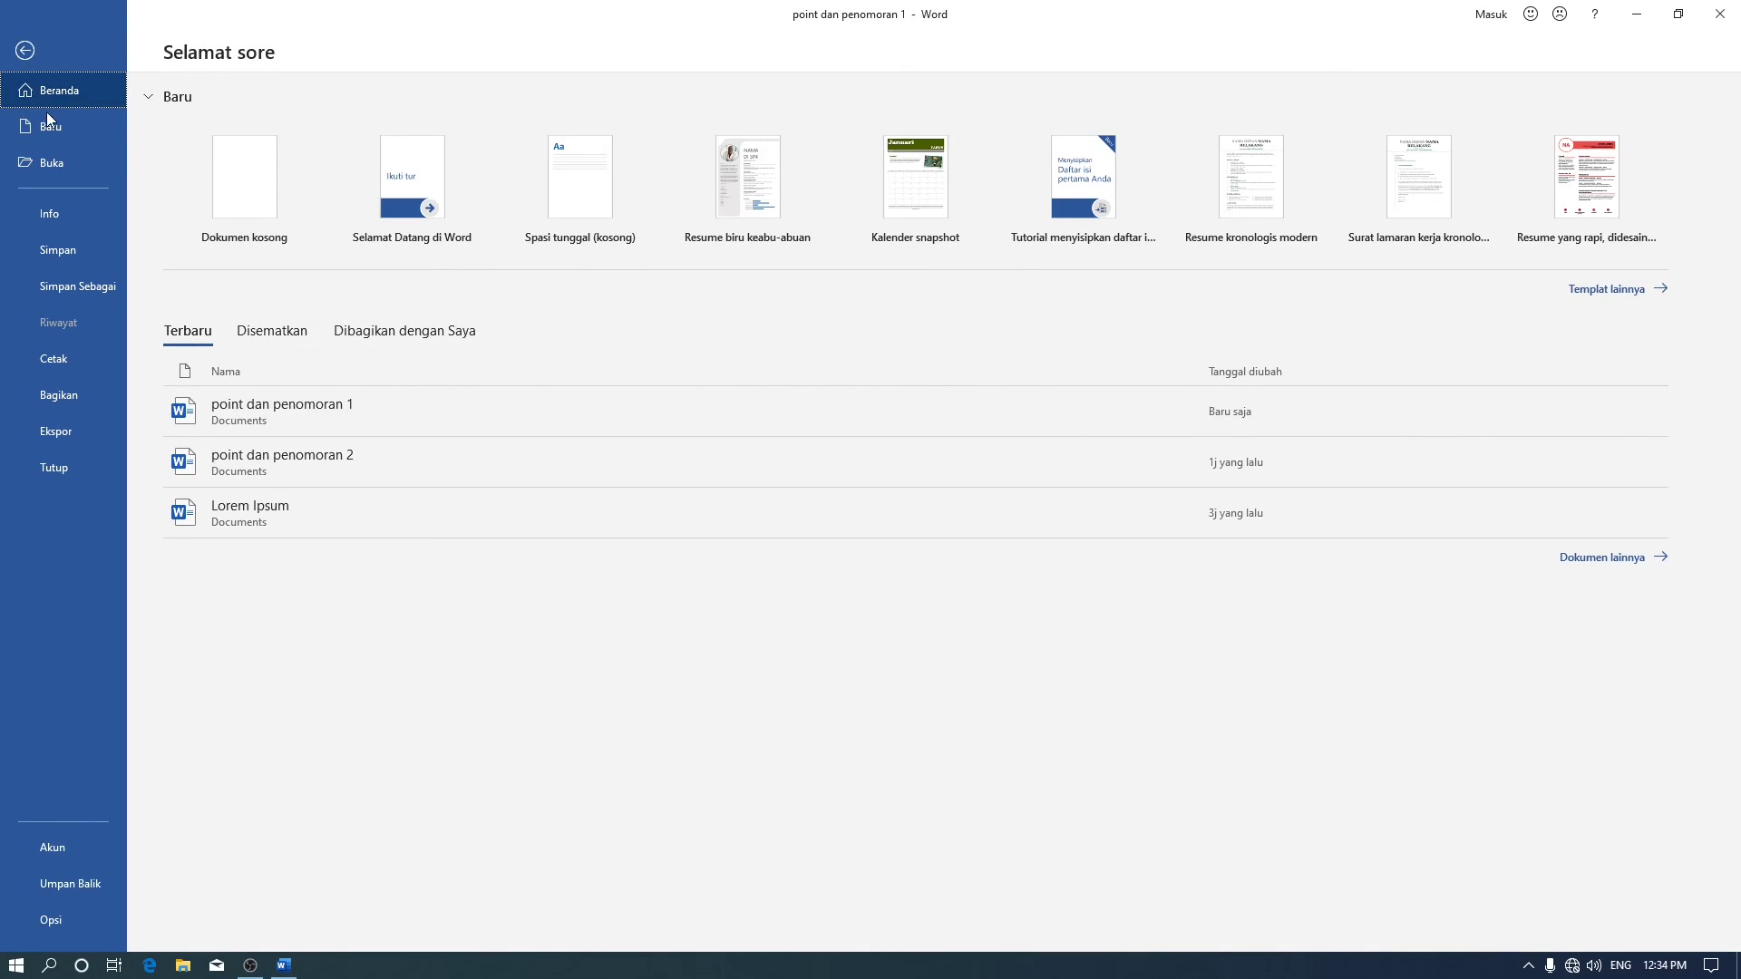
pyautogui.click(238, 181)
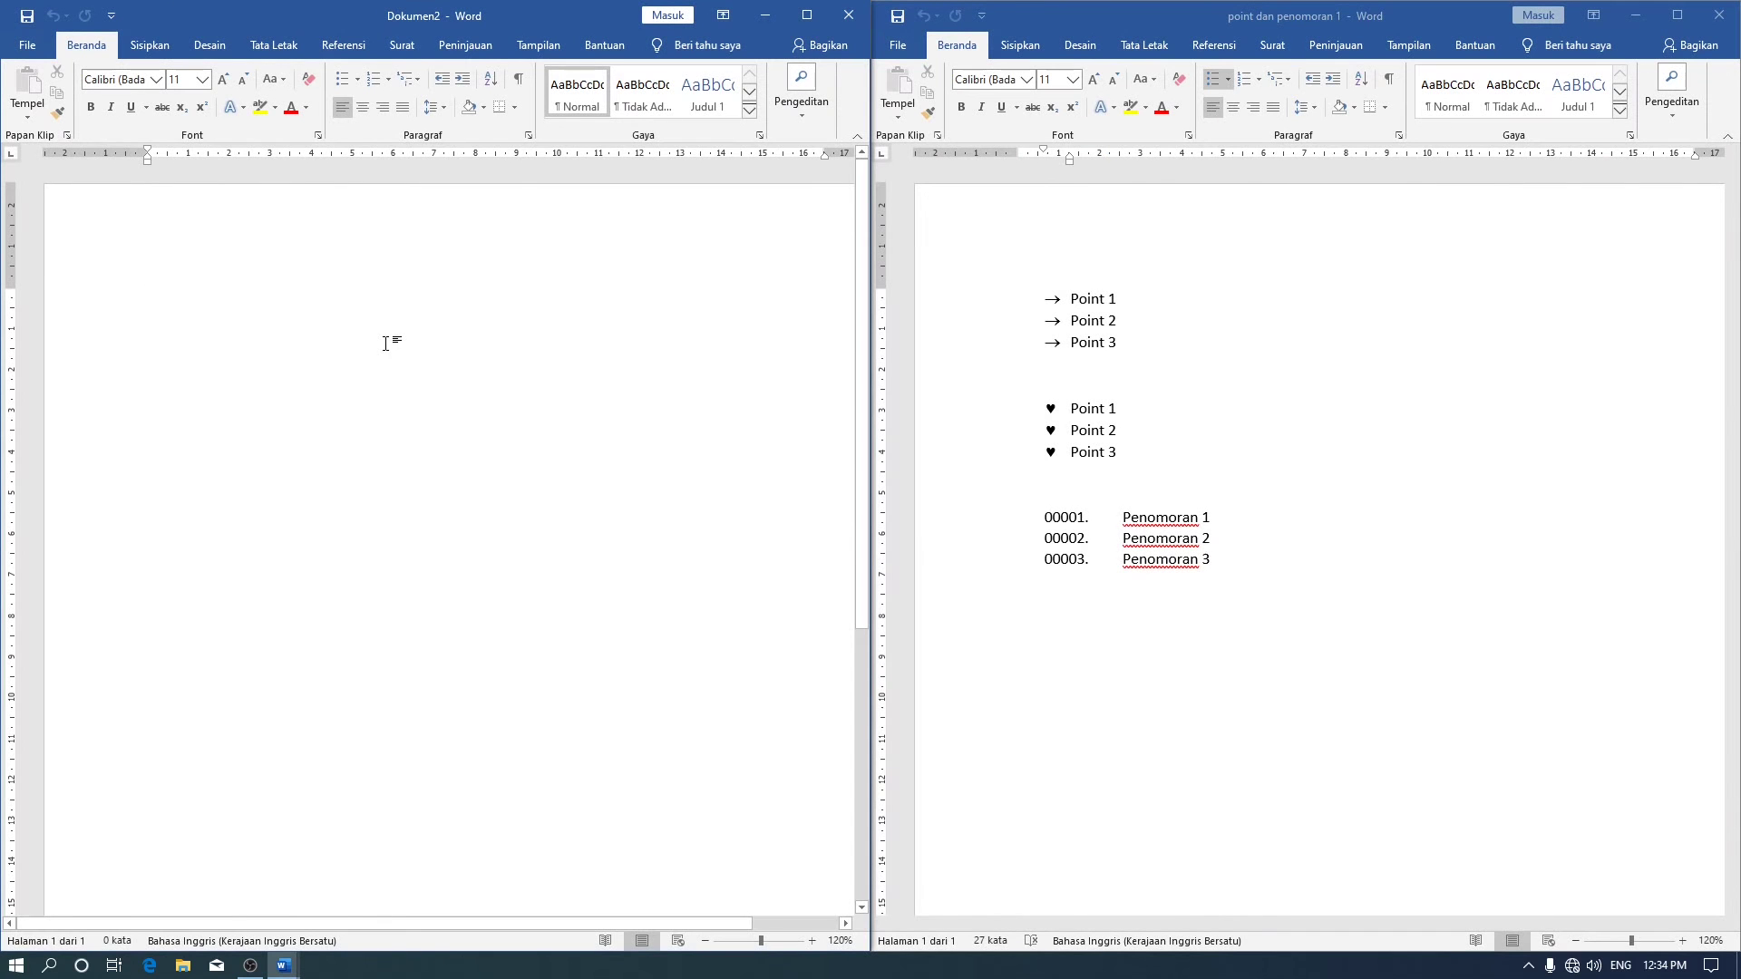
# Examine the document bullets and document number formats offered in the blank document.
pyautogui.click(359, 82)
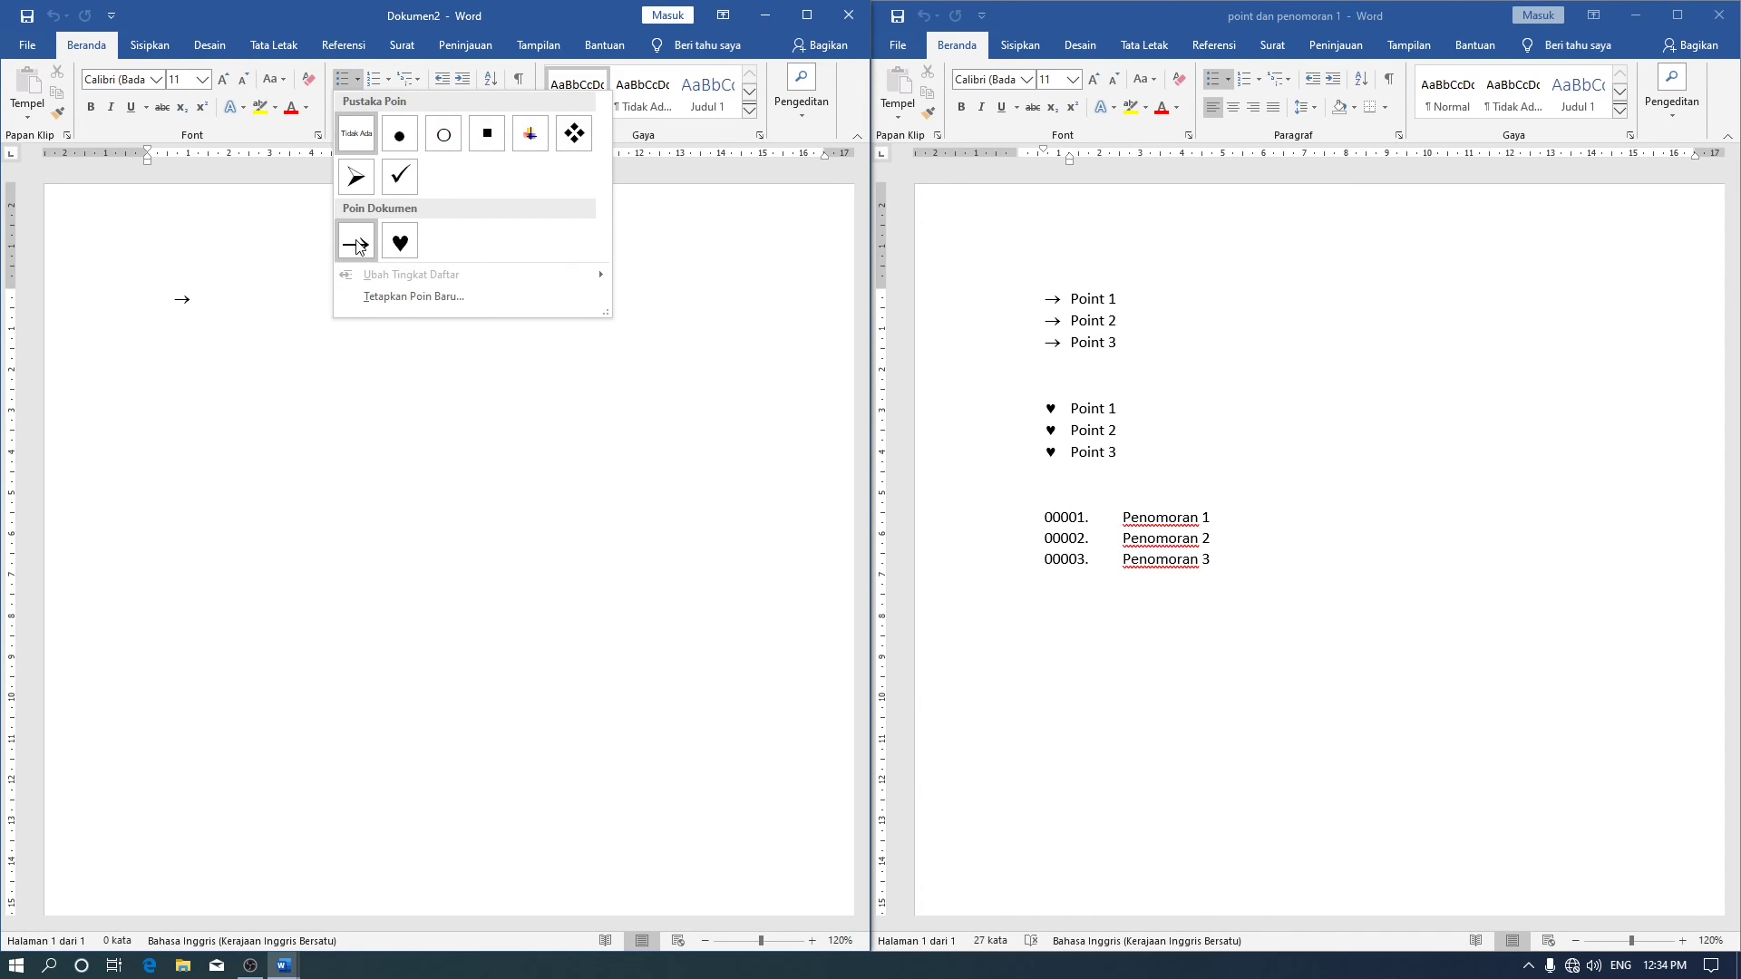
pyautogui.click(390, 80)
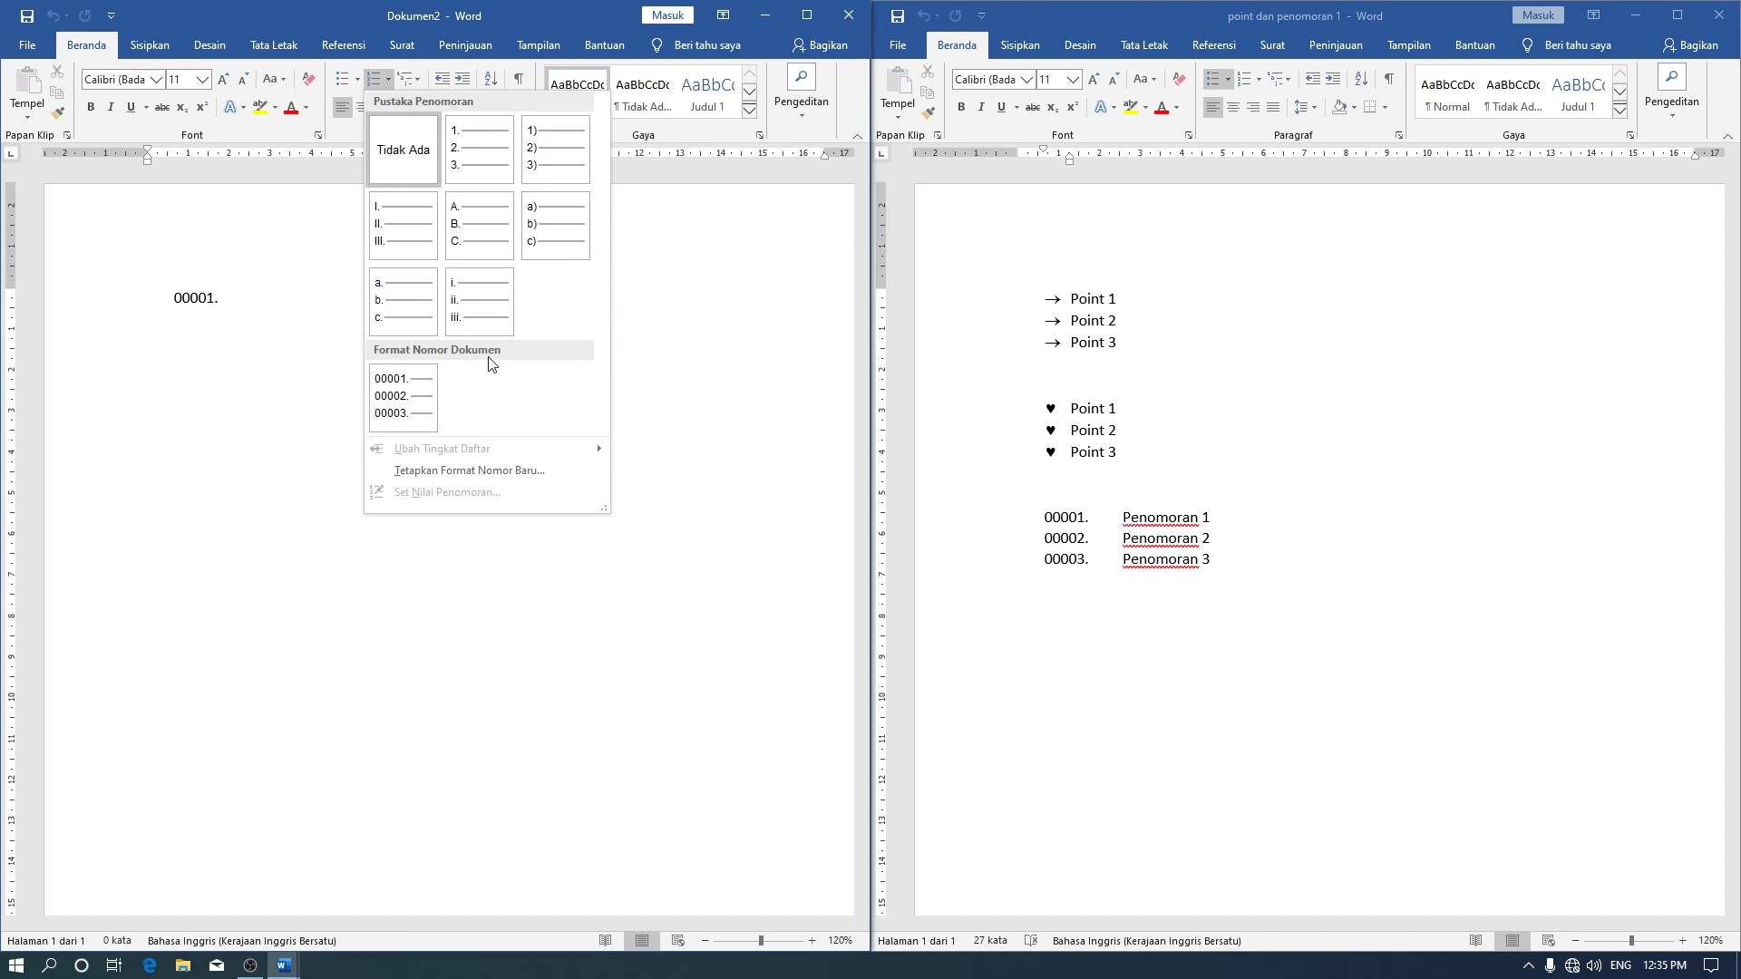
pyautogui.click(661, 291)
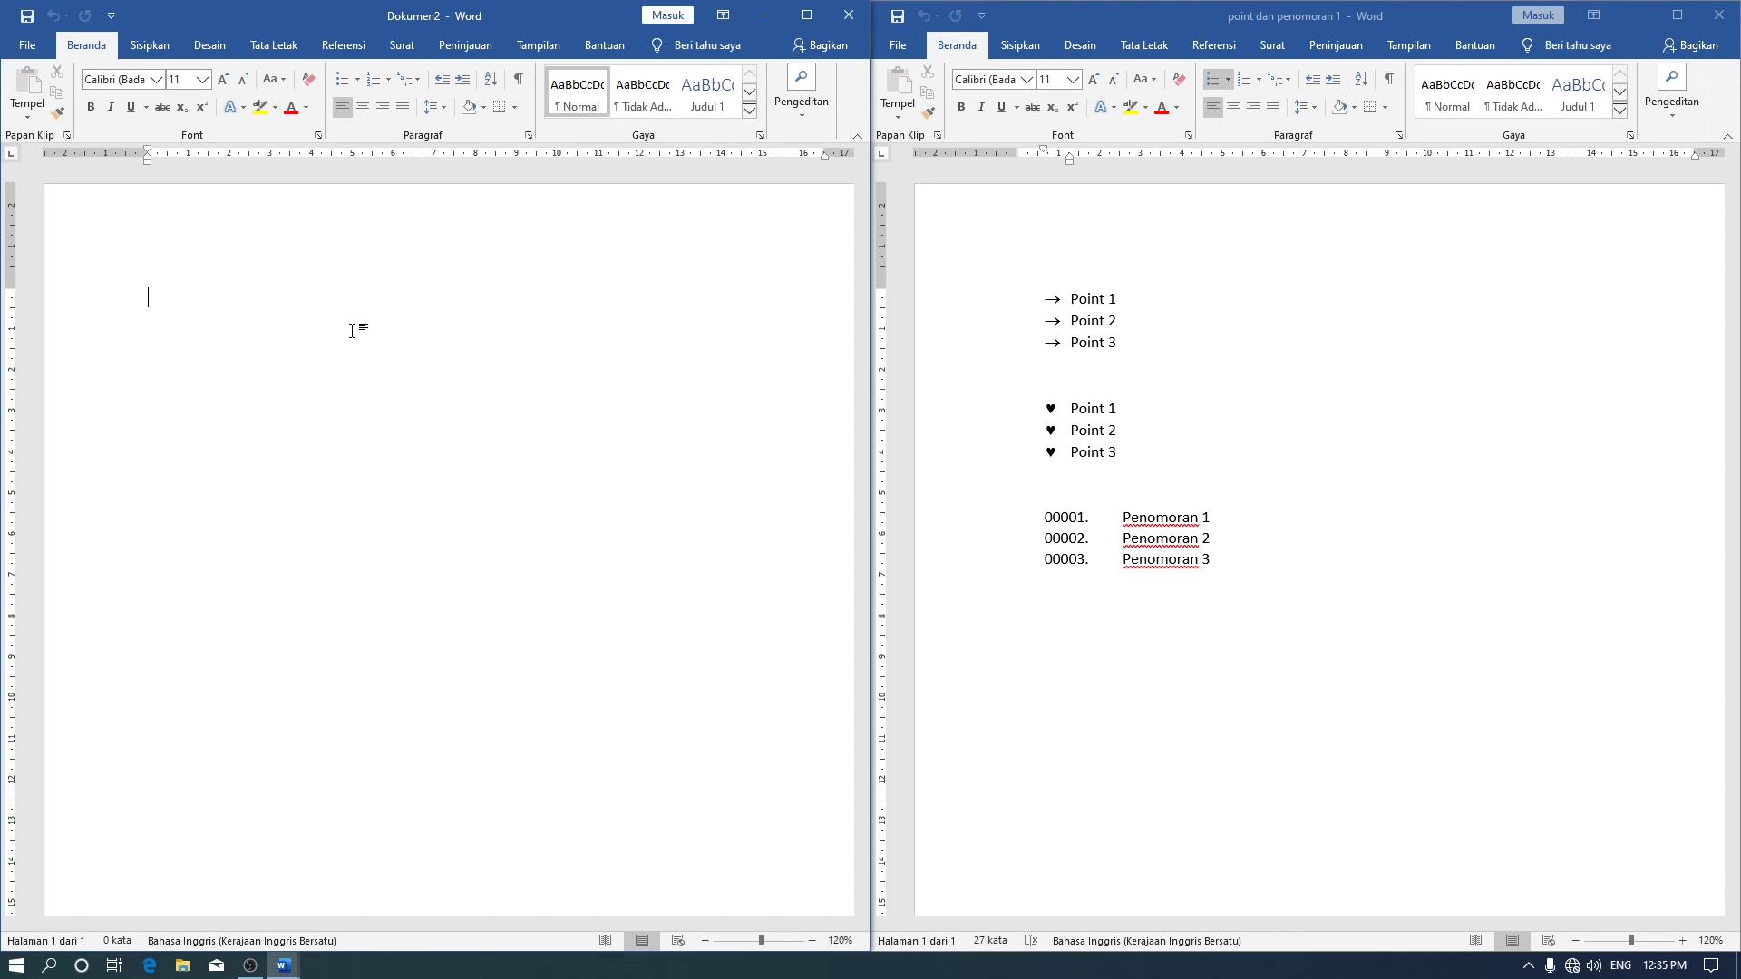
# Create a bulleted list with the → document bullet containing Point 1, Point 2 and Point 3, and end the list.
pyautogui.click(359, 78)
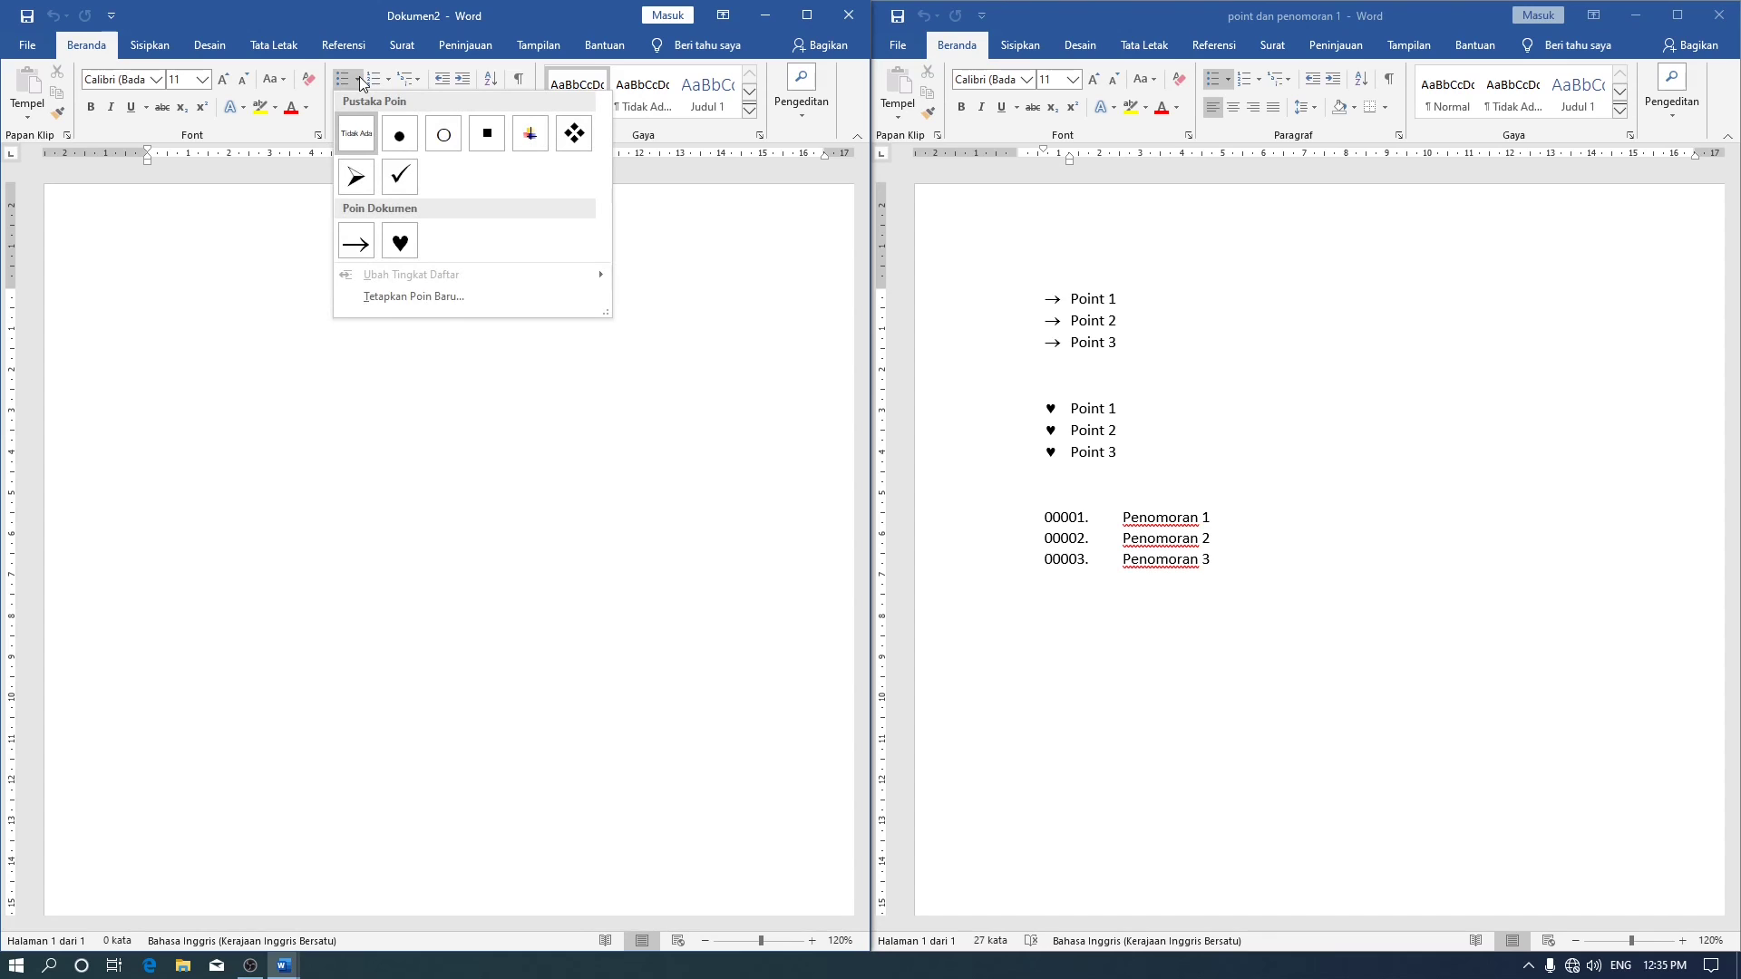
pyautogui.click(357, 241)
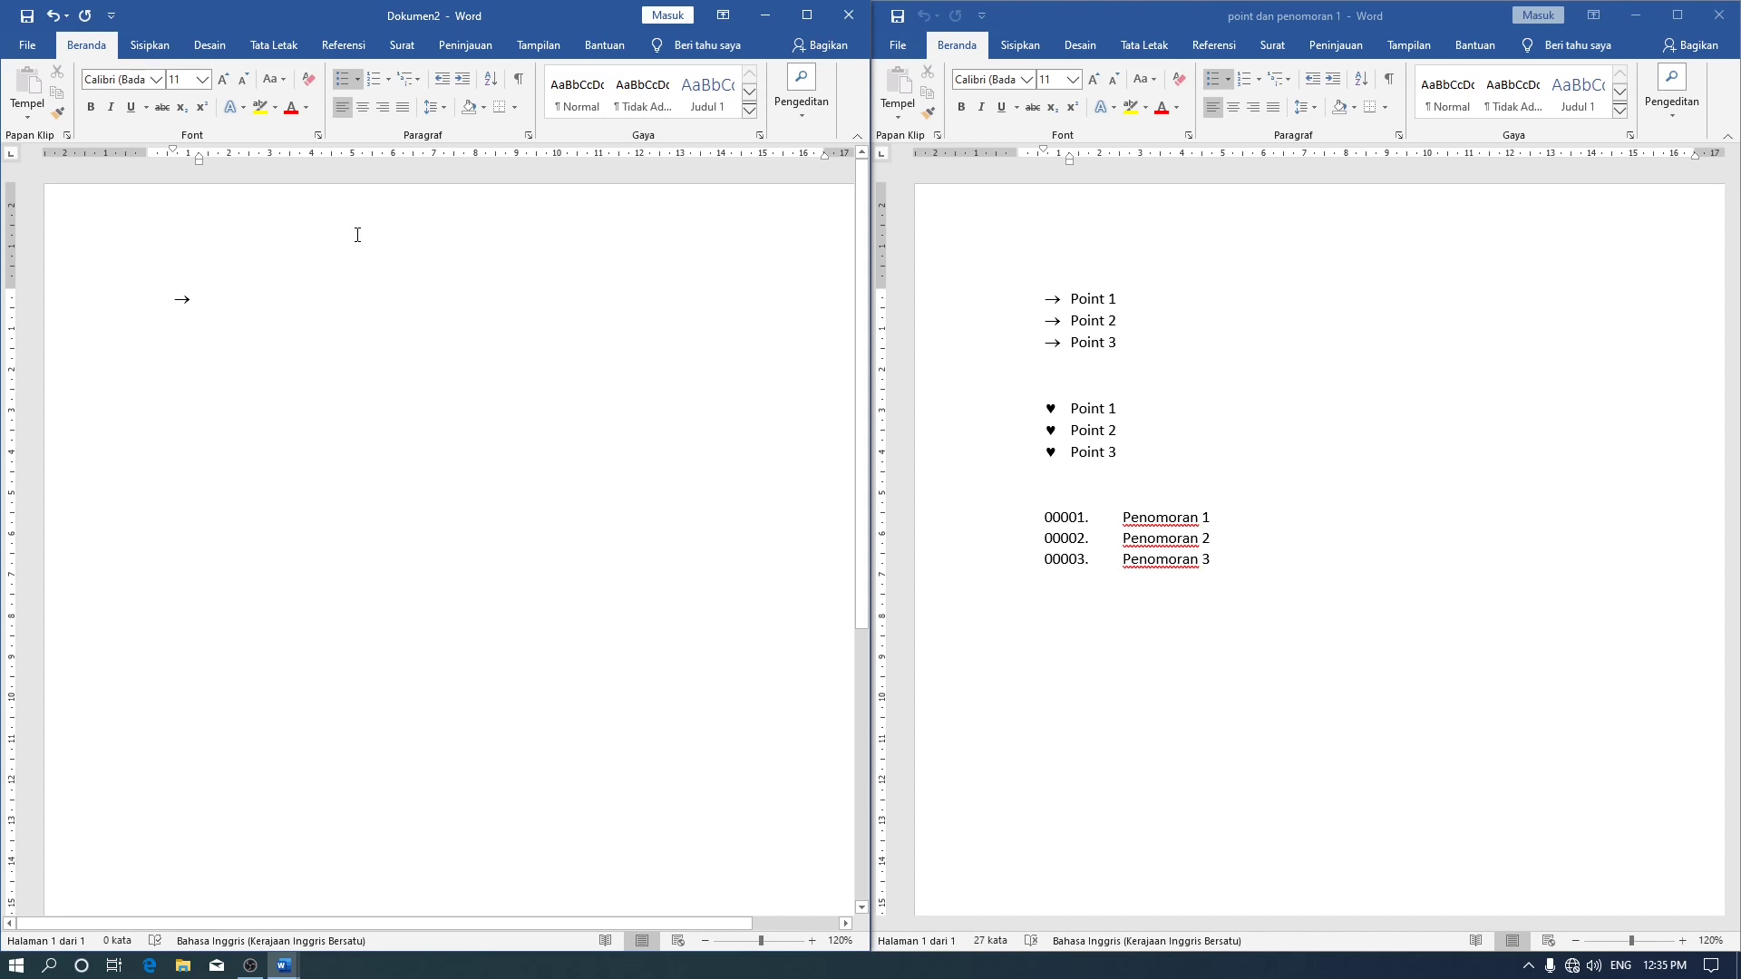
pyautogui.write('Point ')
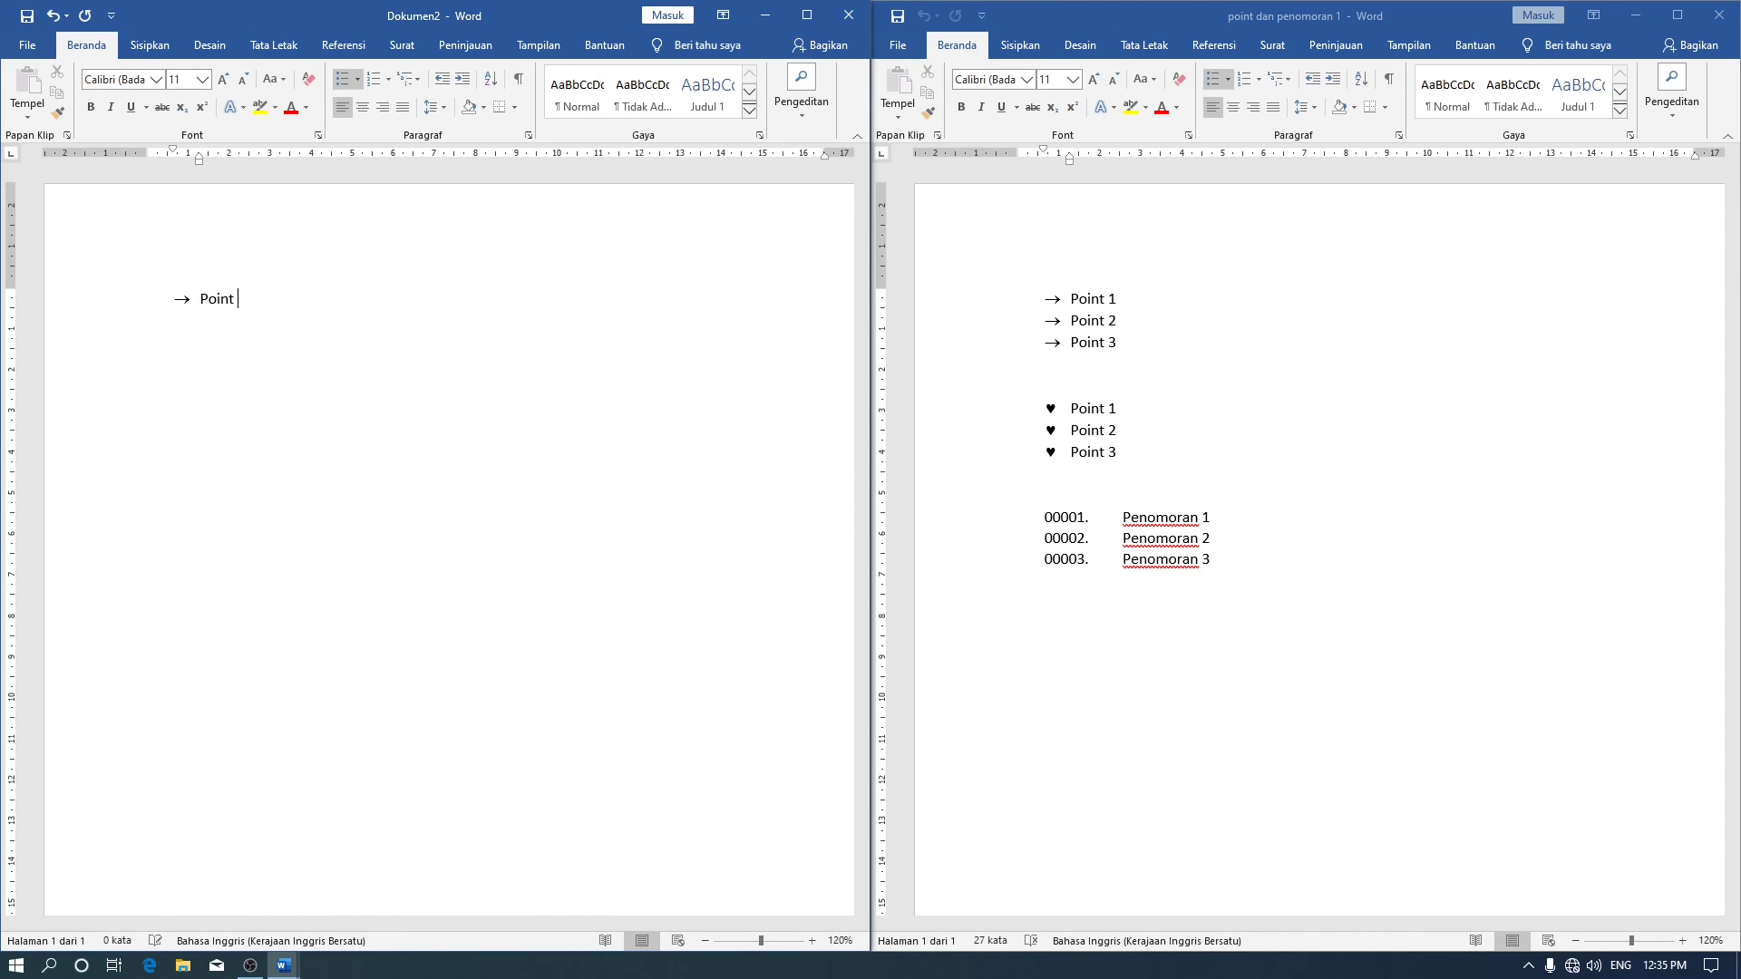
pyautogui.write('1 Point 2')
pyautogui.press('Return')
pyautogui.write('point 3')
pyautogui.press('Return')
pyautogui.press('Return')
pyautogui.press('Return')
# Add a numbered list of Penomoran 1, Penomoran 2 and Penomoran 3 using the 00001., 00002., 00003. format below the arrow bullets.
pyautogui.write('penomoran 1')
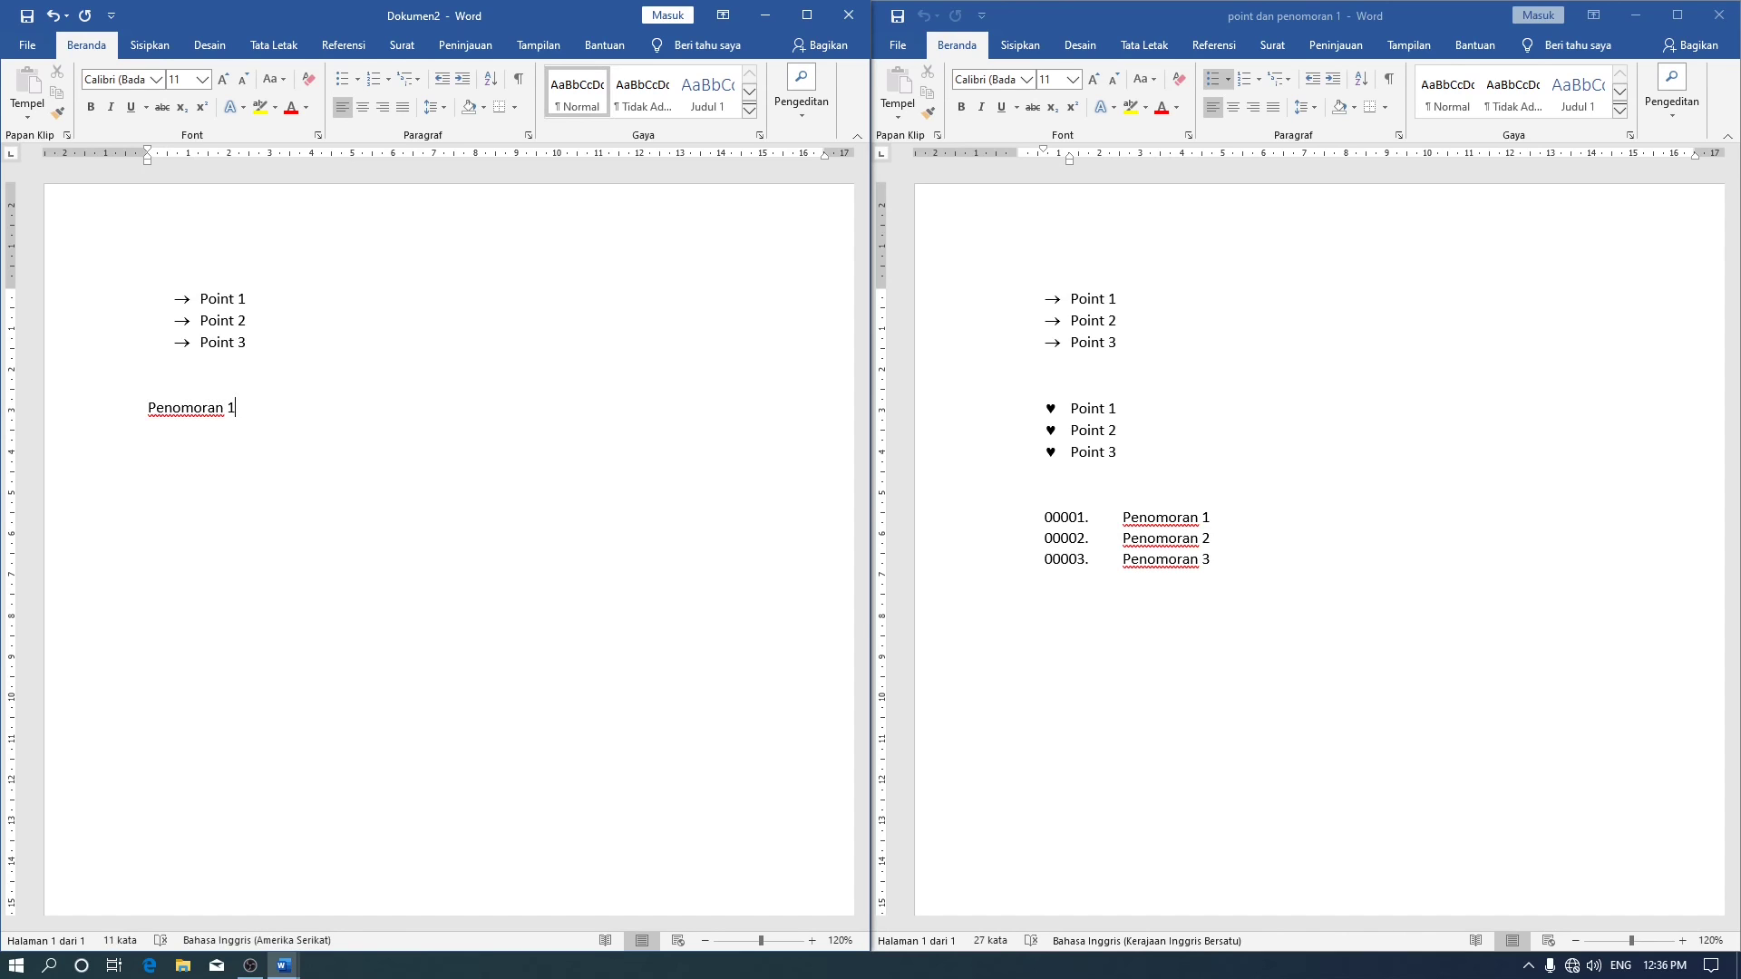
pyautogui.click(390, 80)
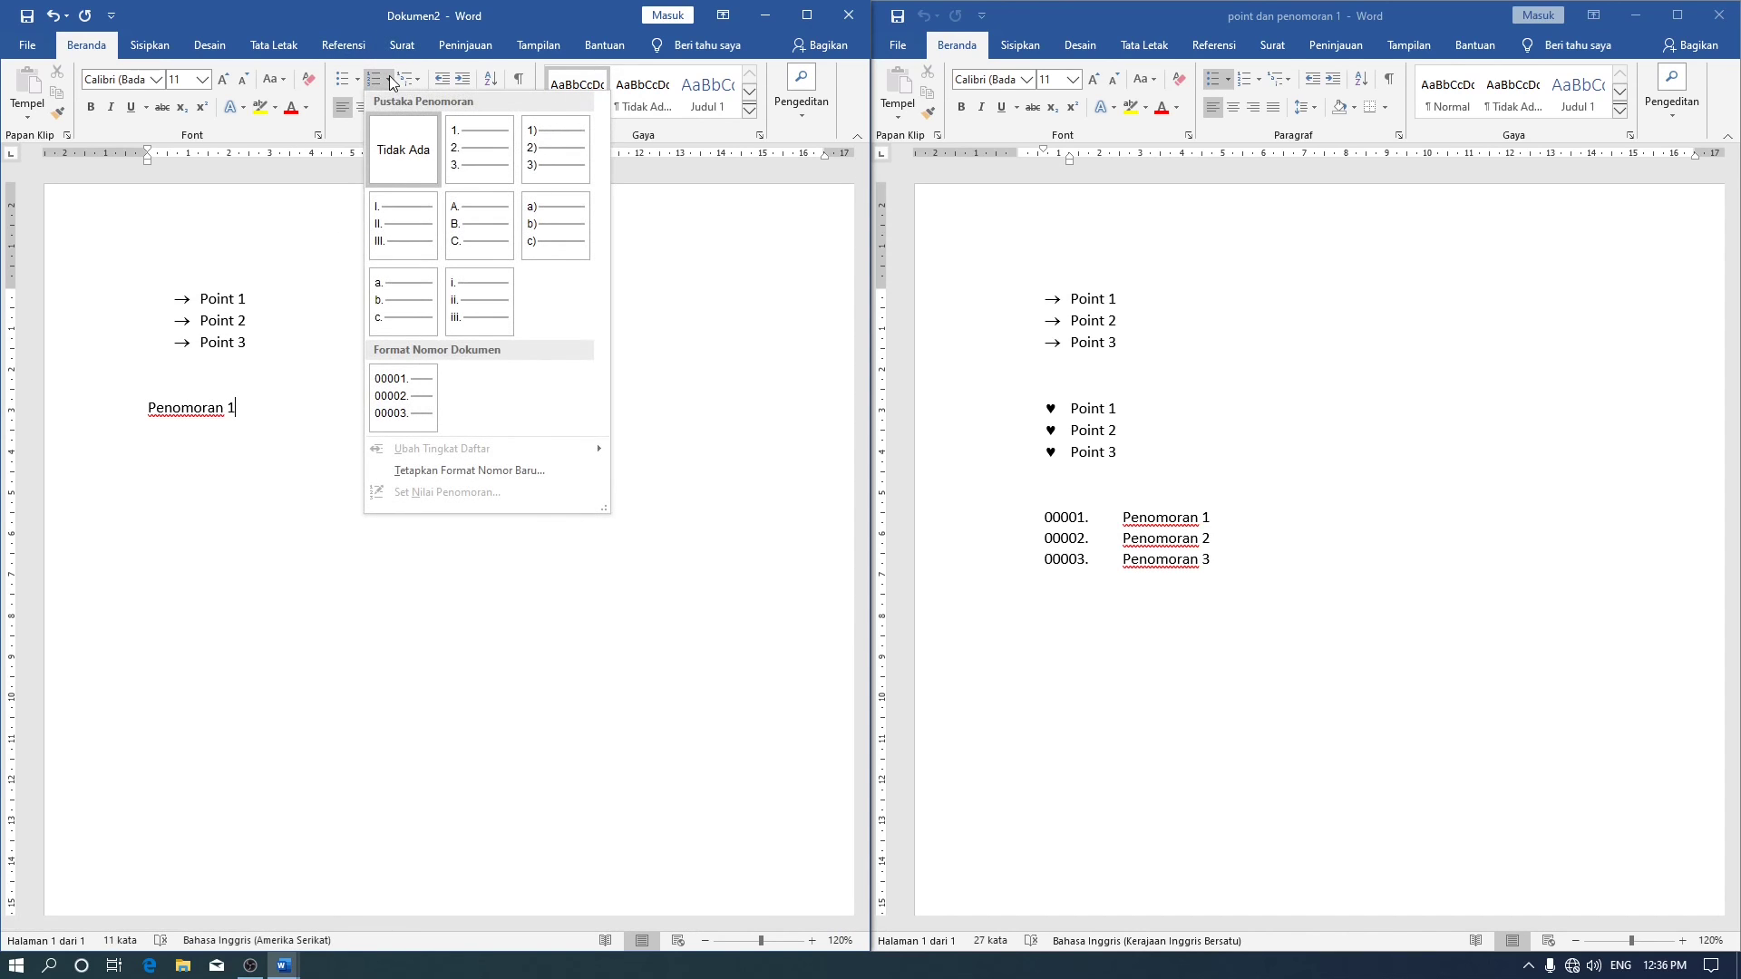
pyautogui.click(413, 383)
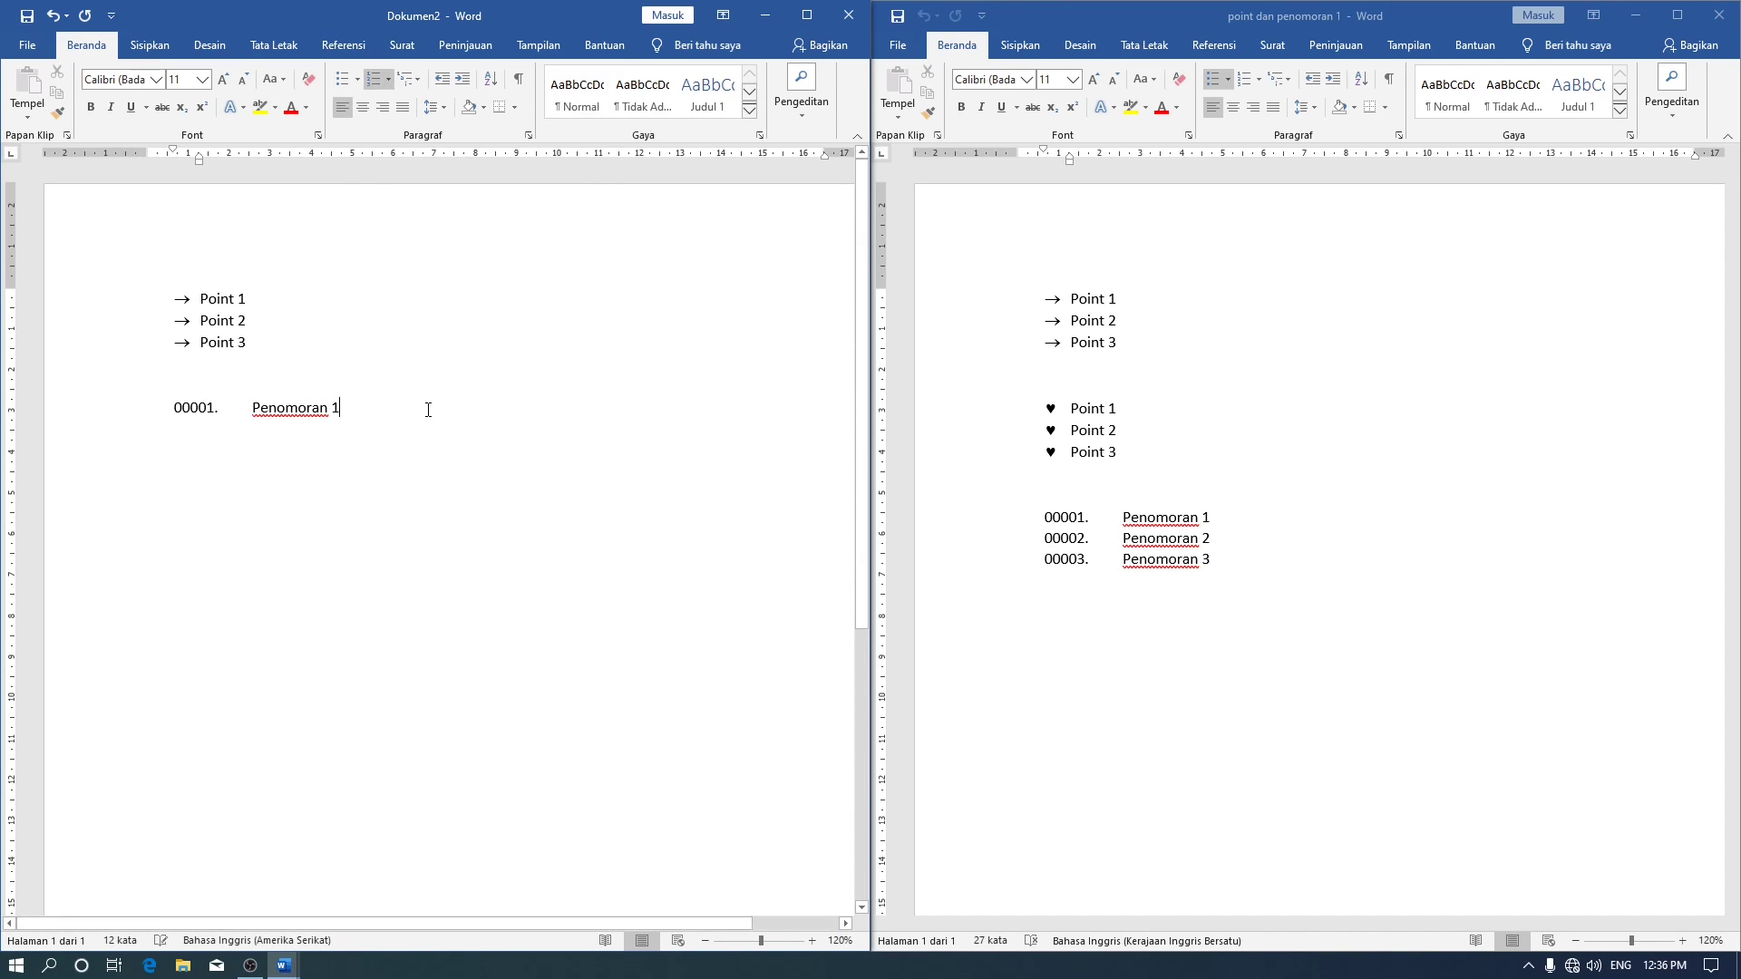
pyautogui.press('Return')
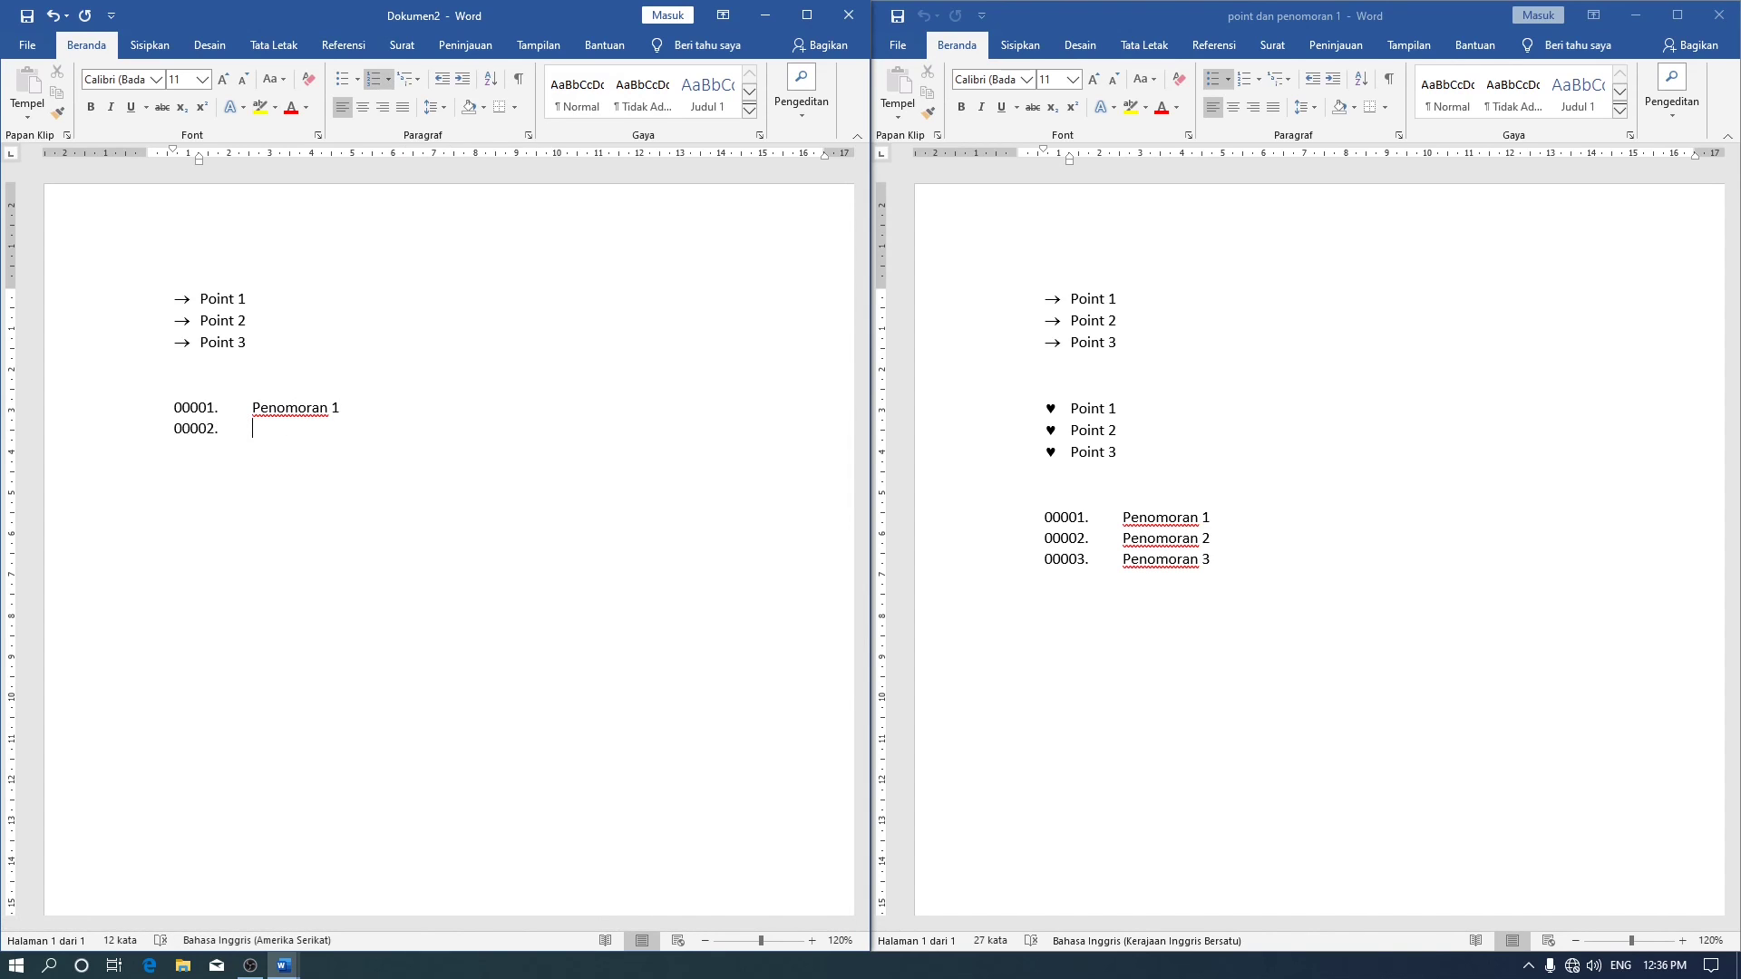
pyautogui.write('penomoran 2')
pyautogui.press('Return')
pyautogui.write('penomoran 3')
pyautogui.press('Return')
pyautogui.press('Return')
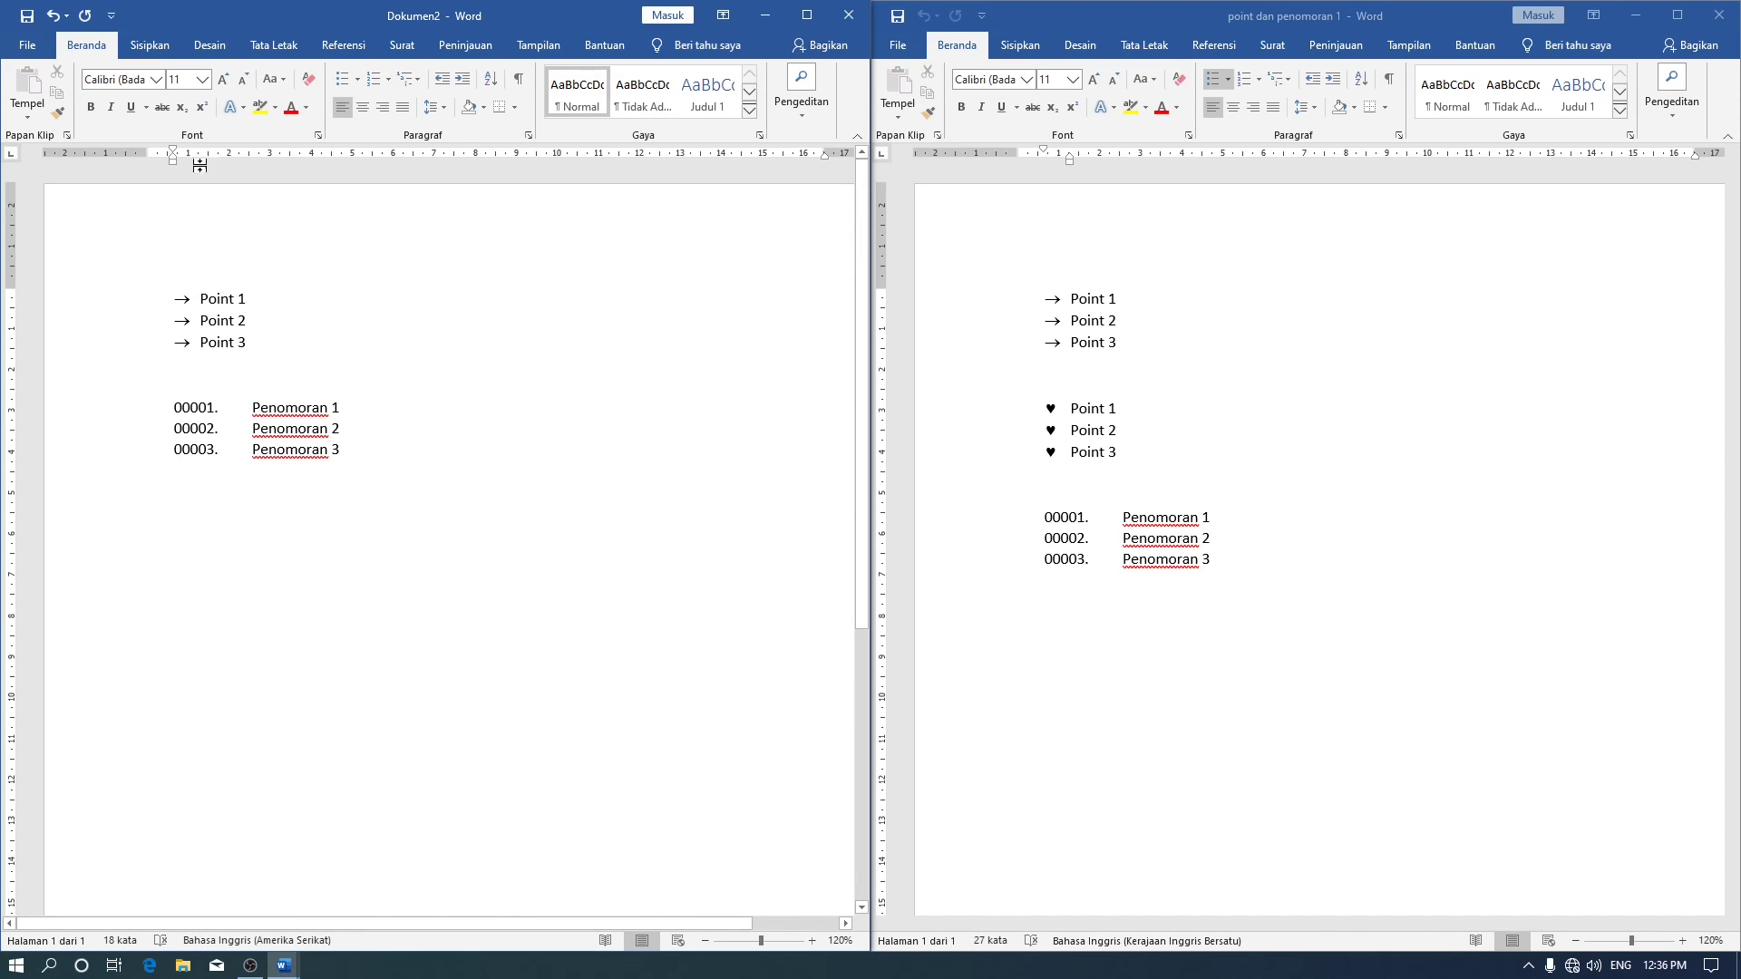
# Open "point dan penomoran 2" and add a ∇-bulleted list of Point 1, Point 2 and Point 3 to the new document.
pyautogui.click(27, 45)
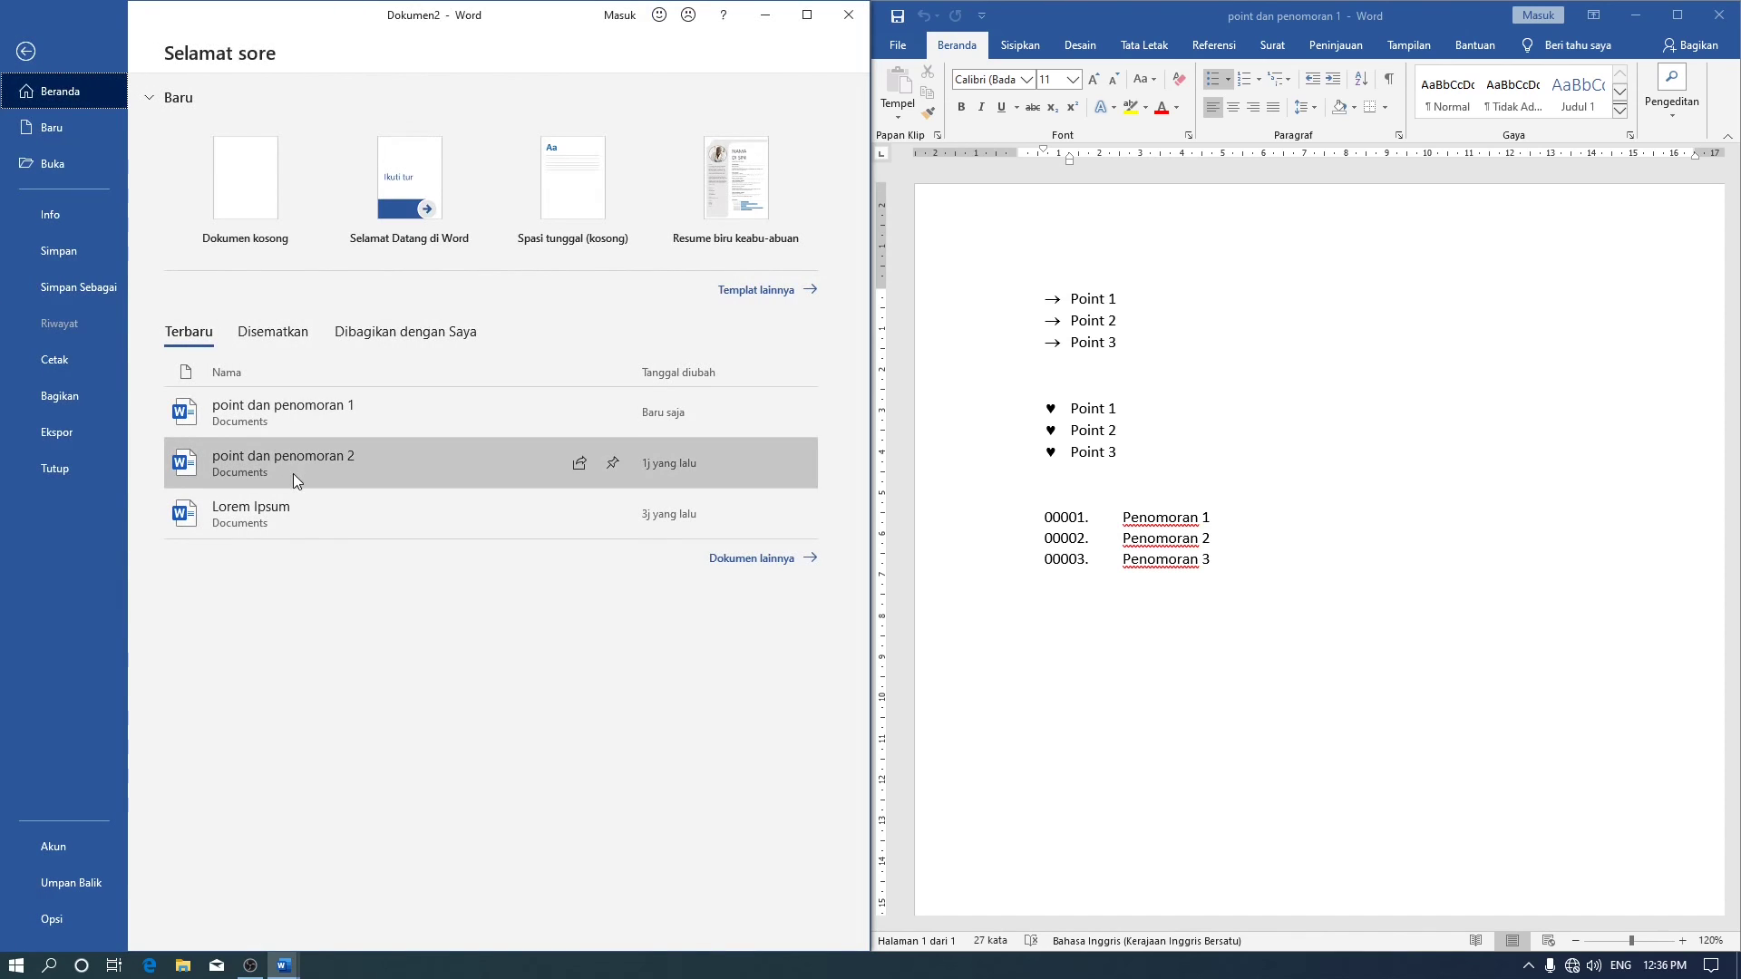
pyautogui.press('Escape')
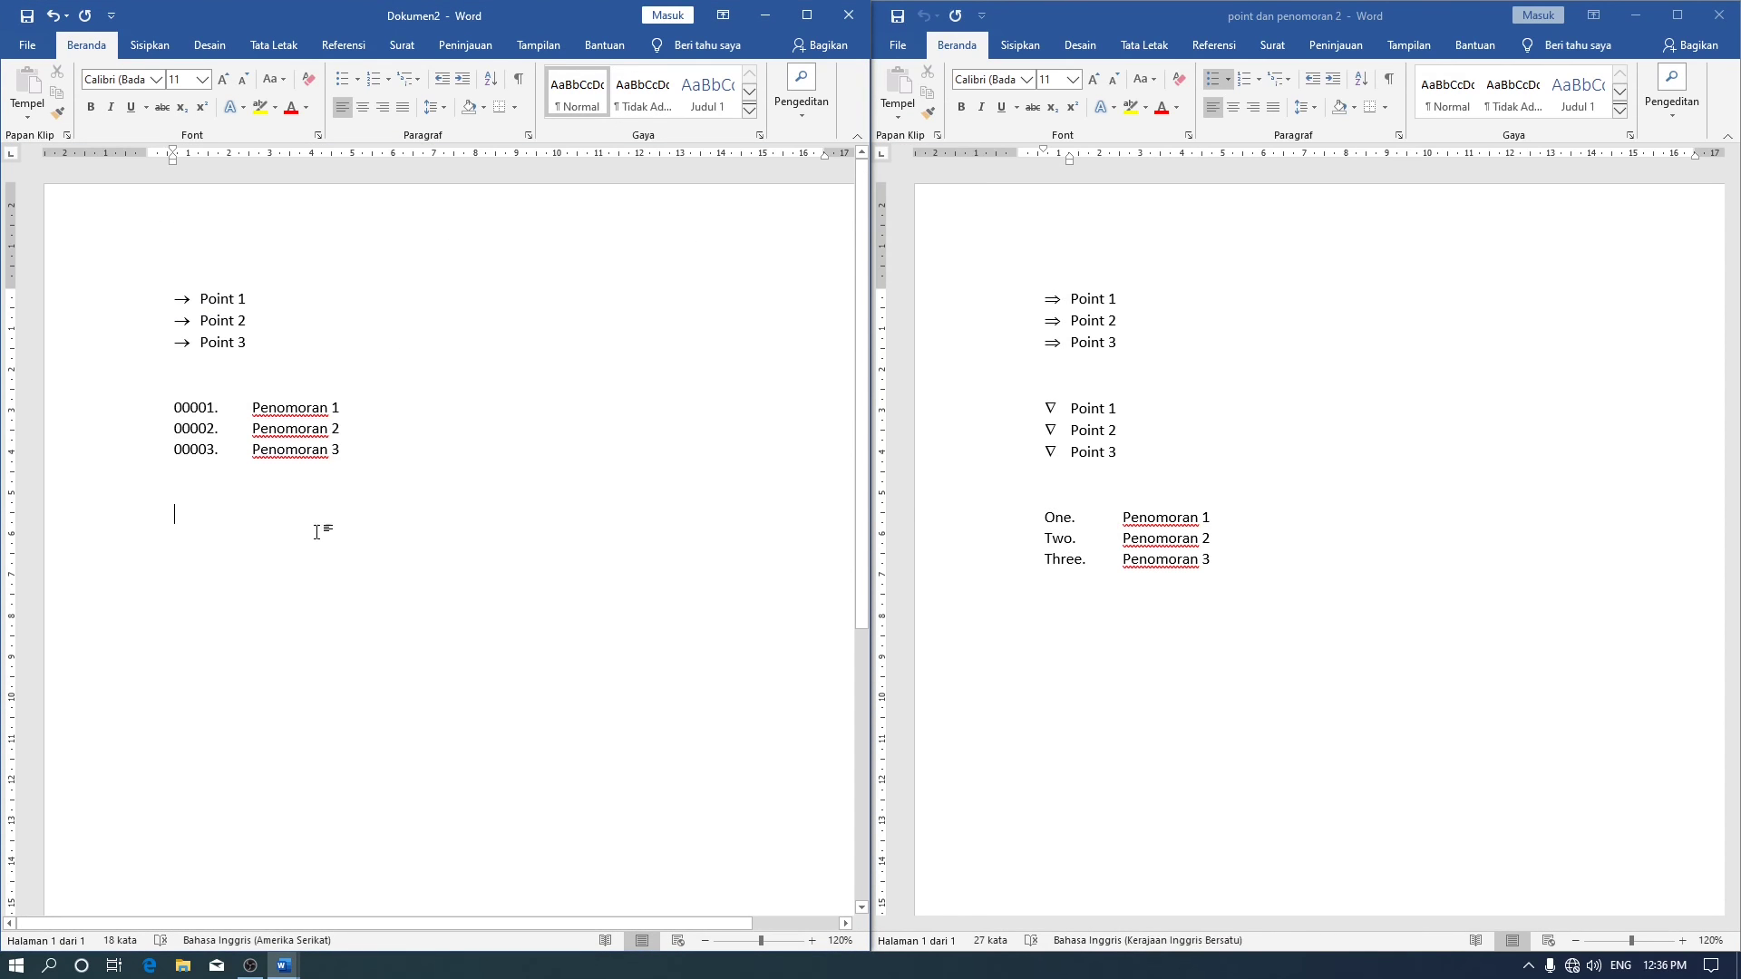
pyautogui.click(356, 79)
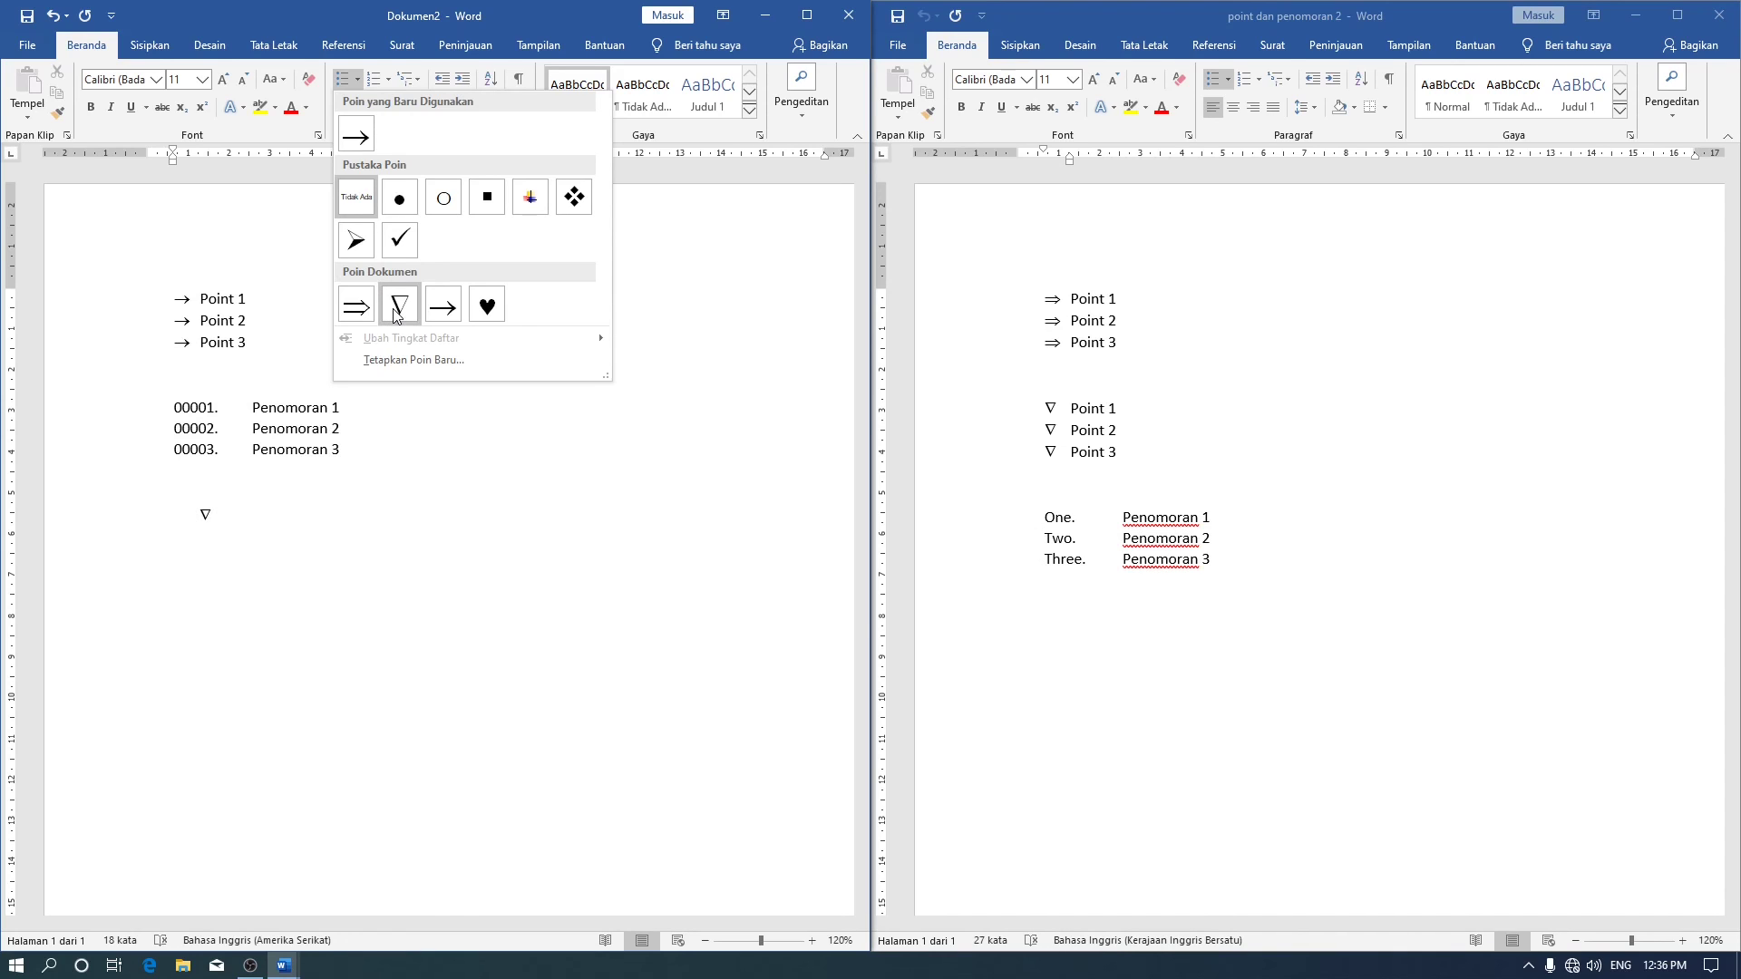
pyautogui.click(396, 313)
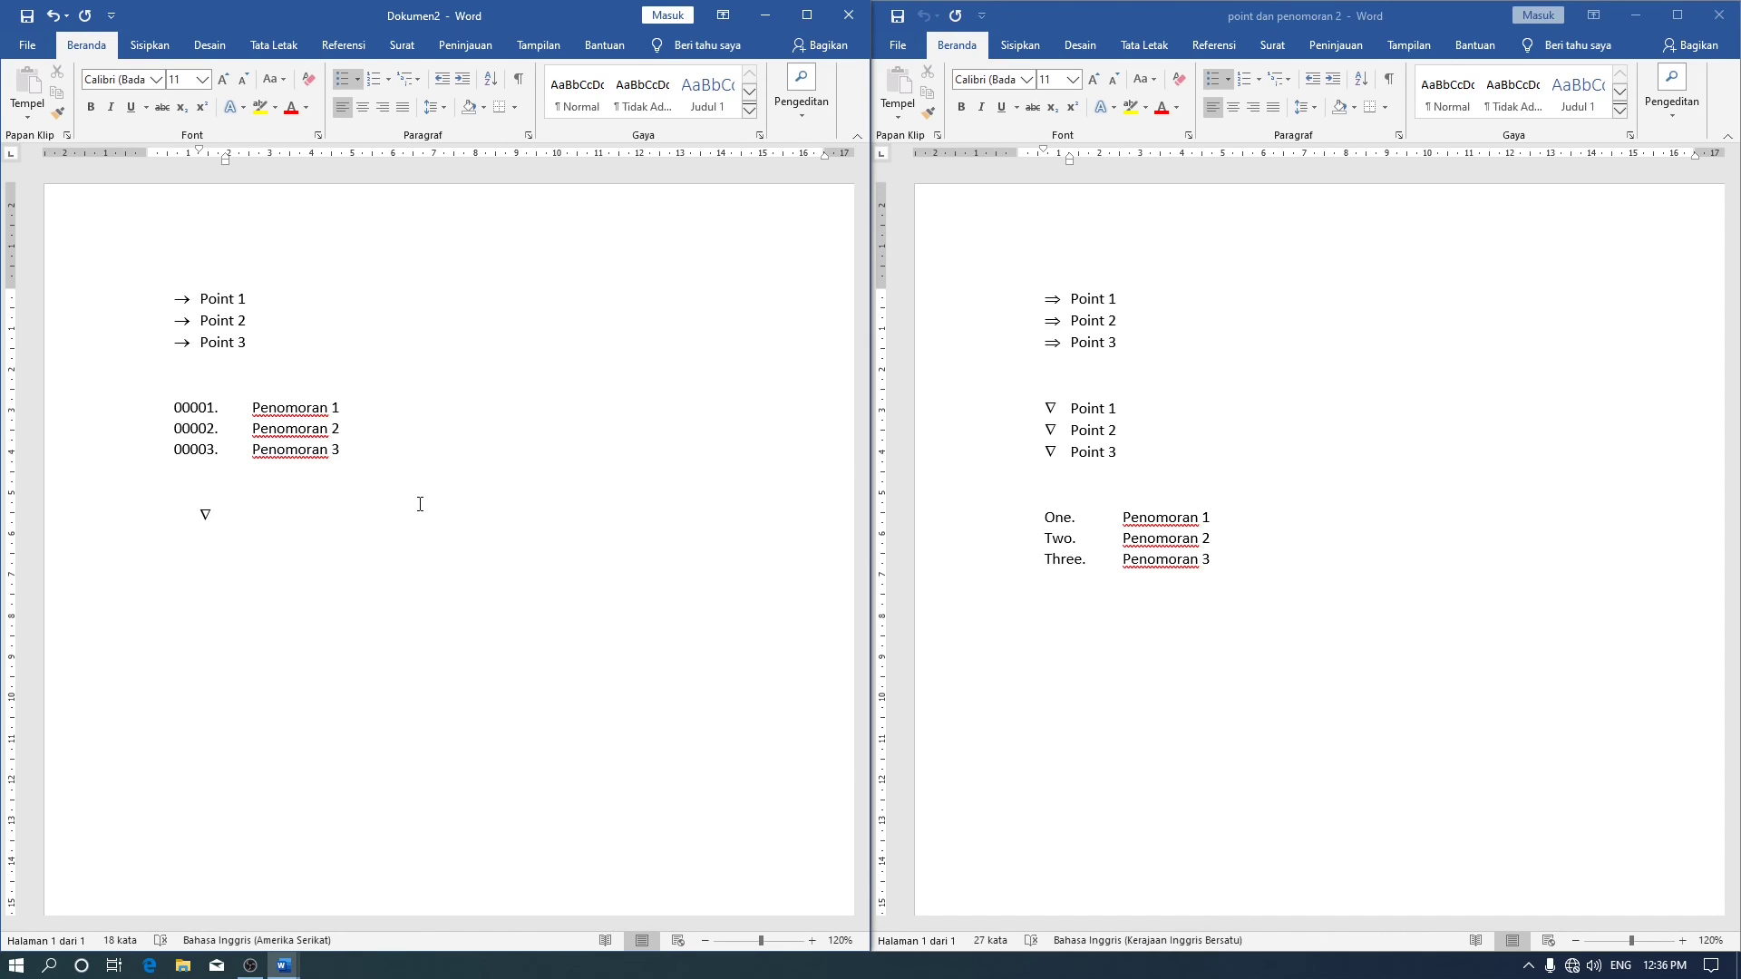
pyautogui.write('Point 1')
pyautogui.press('Return')
pyautogui.write('Point 2')
pyautogui.press('Return')
pyautogui.write('point 3')
# Add a numbered list of Penomoran 1, Penomoran 2 and Penomoran 3 using the One., Two., Three. format below the ∇ bullets.
pyautogui.click(147, 622)
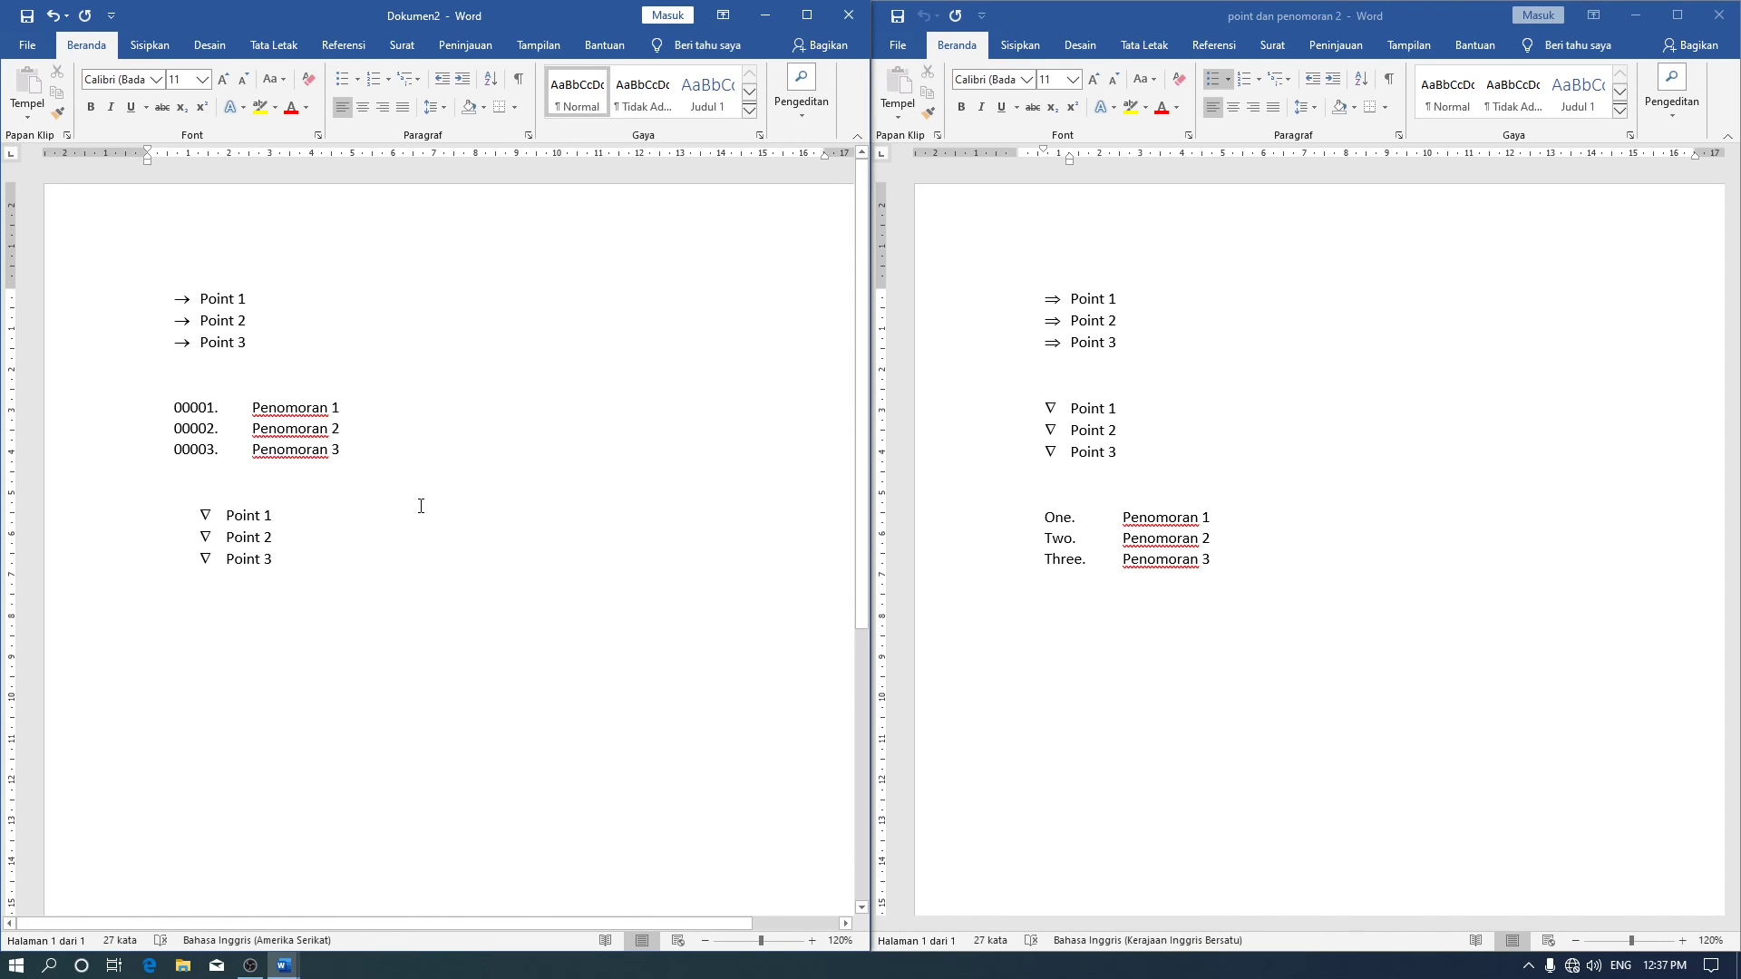
pyautogui.click(388, 80)
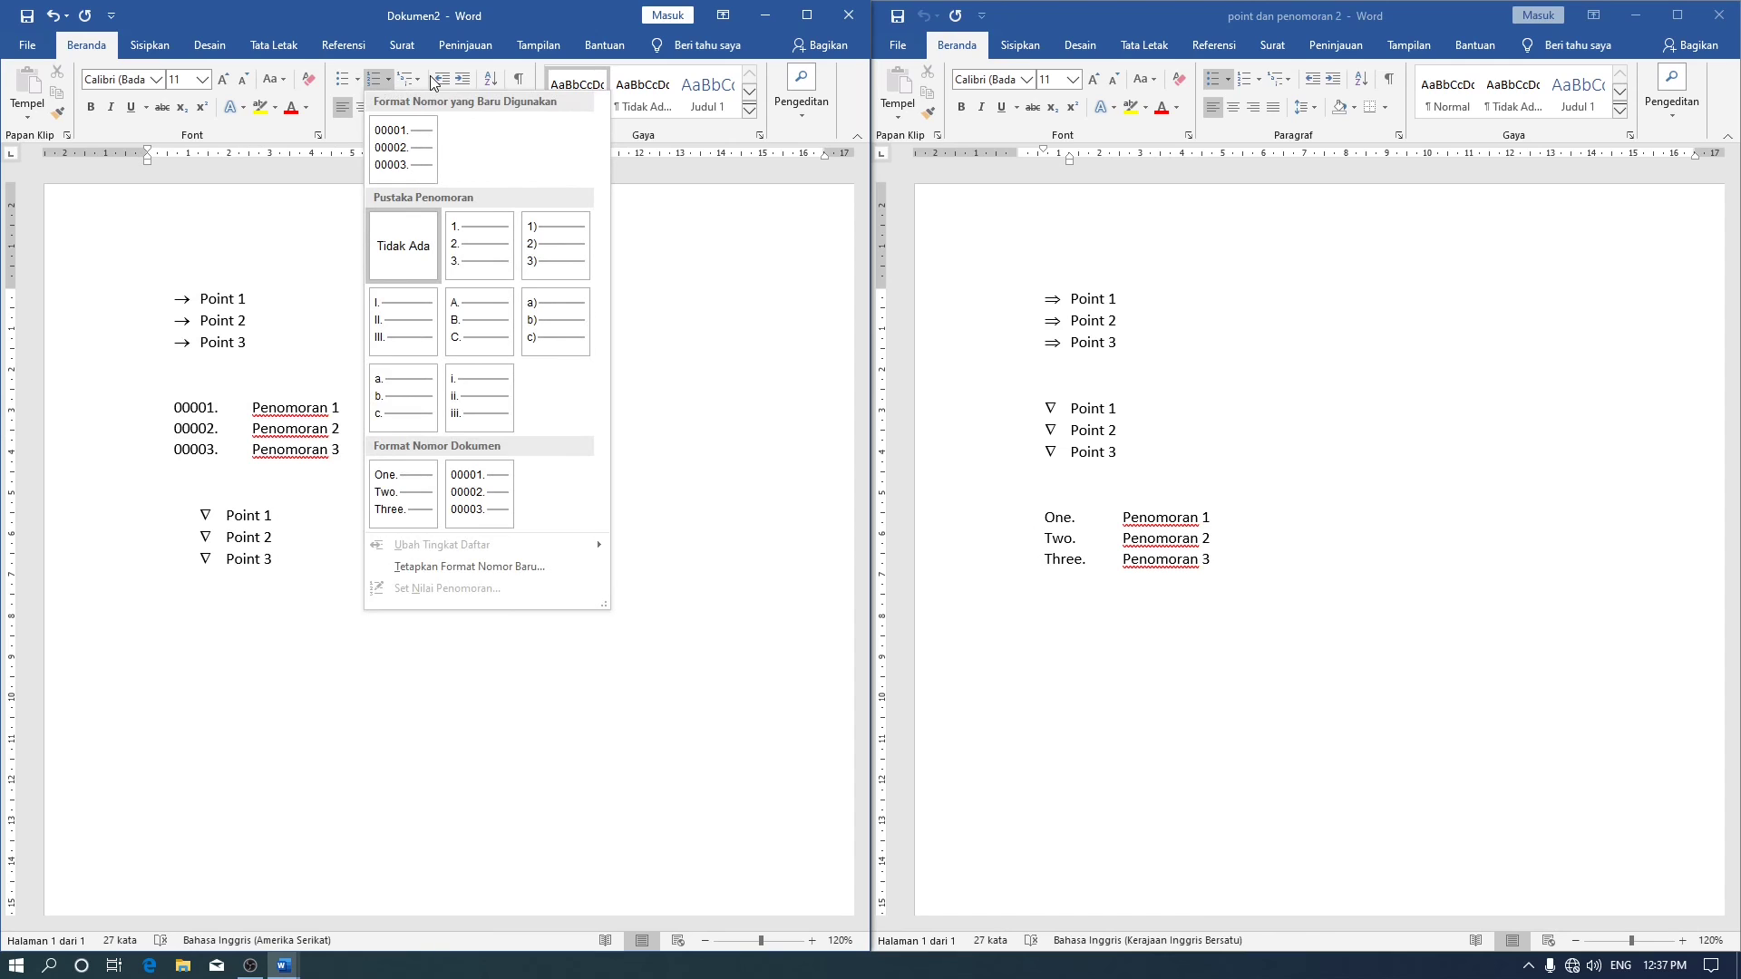
pyautogui.click(408, 504)
pyautogui.write('p')
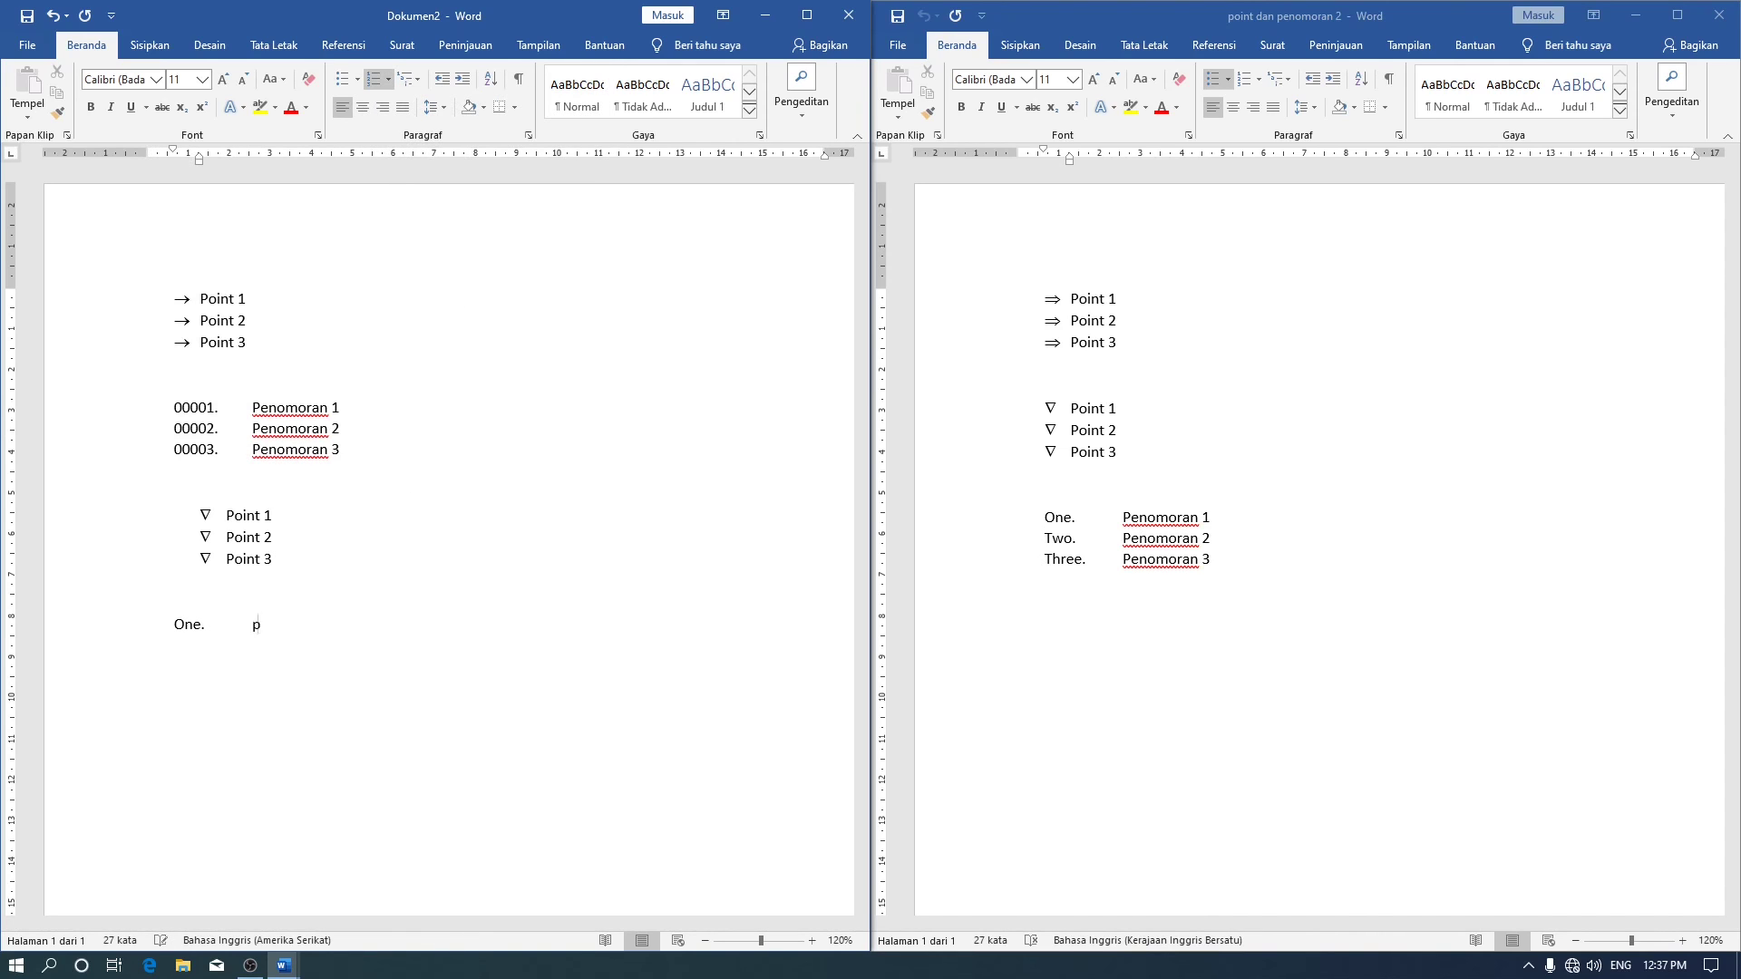
pyautogui.write('enomoran 1')
pyautogui.press('Return')
pyautogui.write('penomoran 2')
pyautogui.press('Return')
pyautogui.write('penomoran 3')
pyautogui.press('Return')
pyautogui.press('Return')
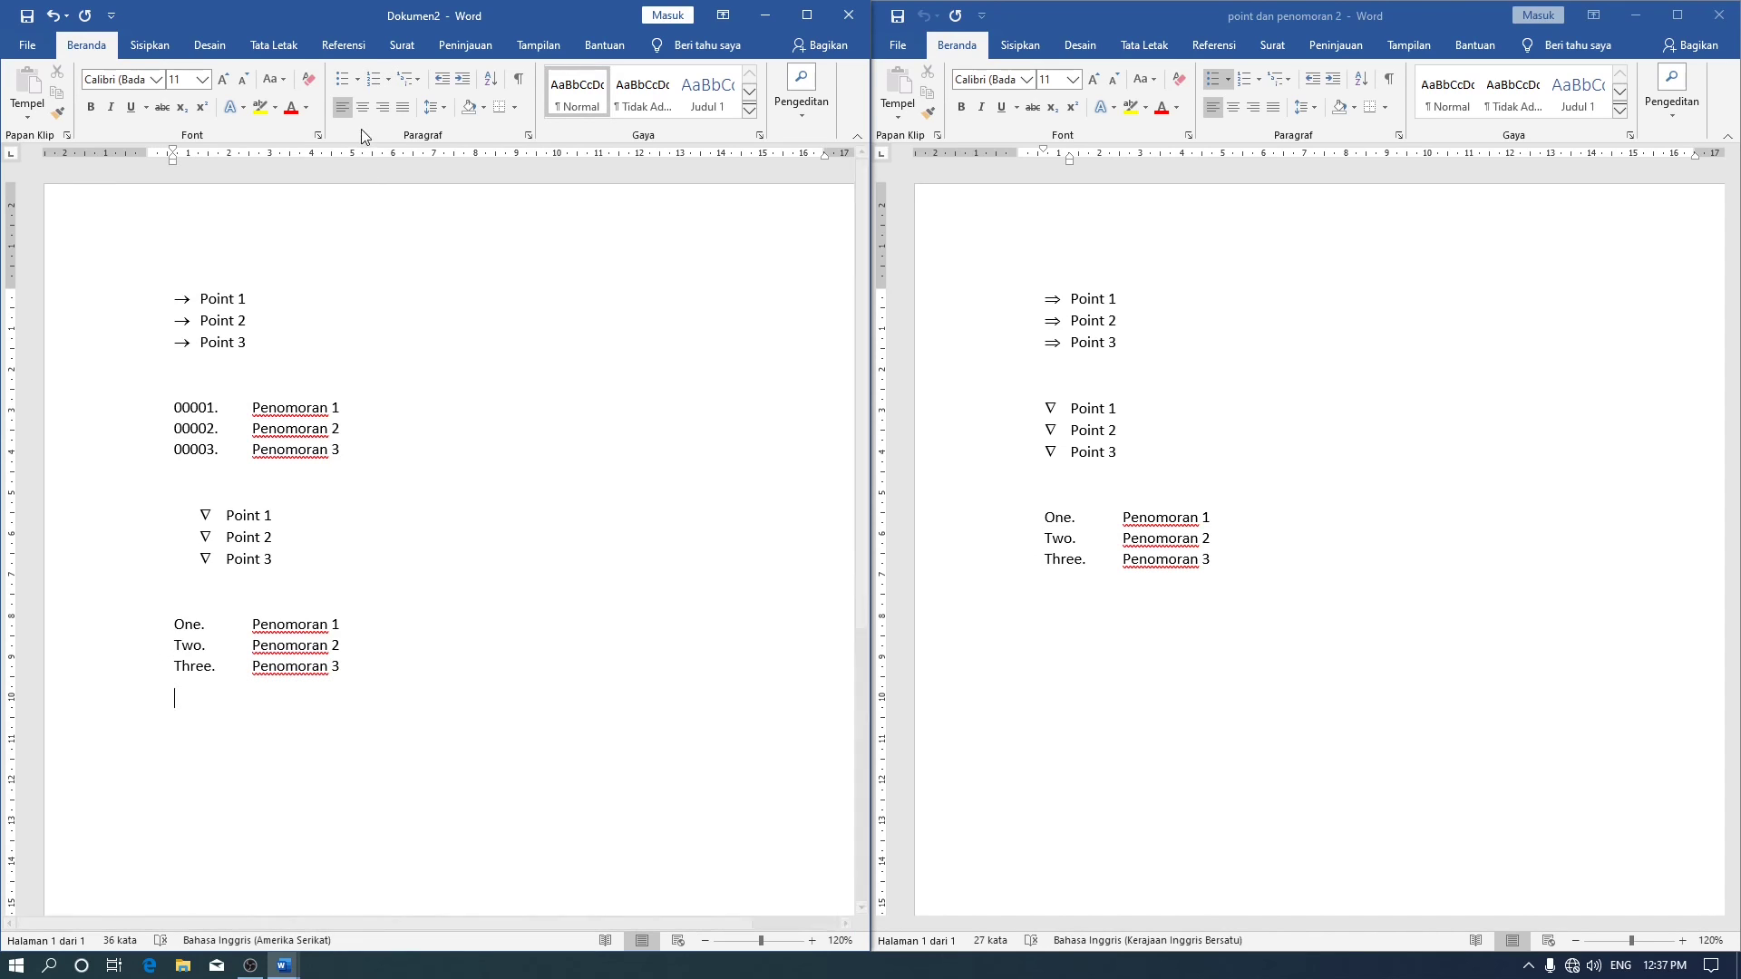
# Examine the recently used and document bullets and number formats while "point dan penomoran 1" is open.
pyautogui.click(359, 80)
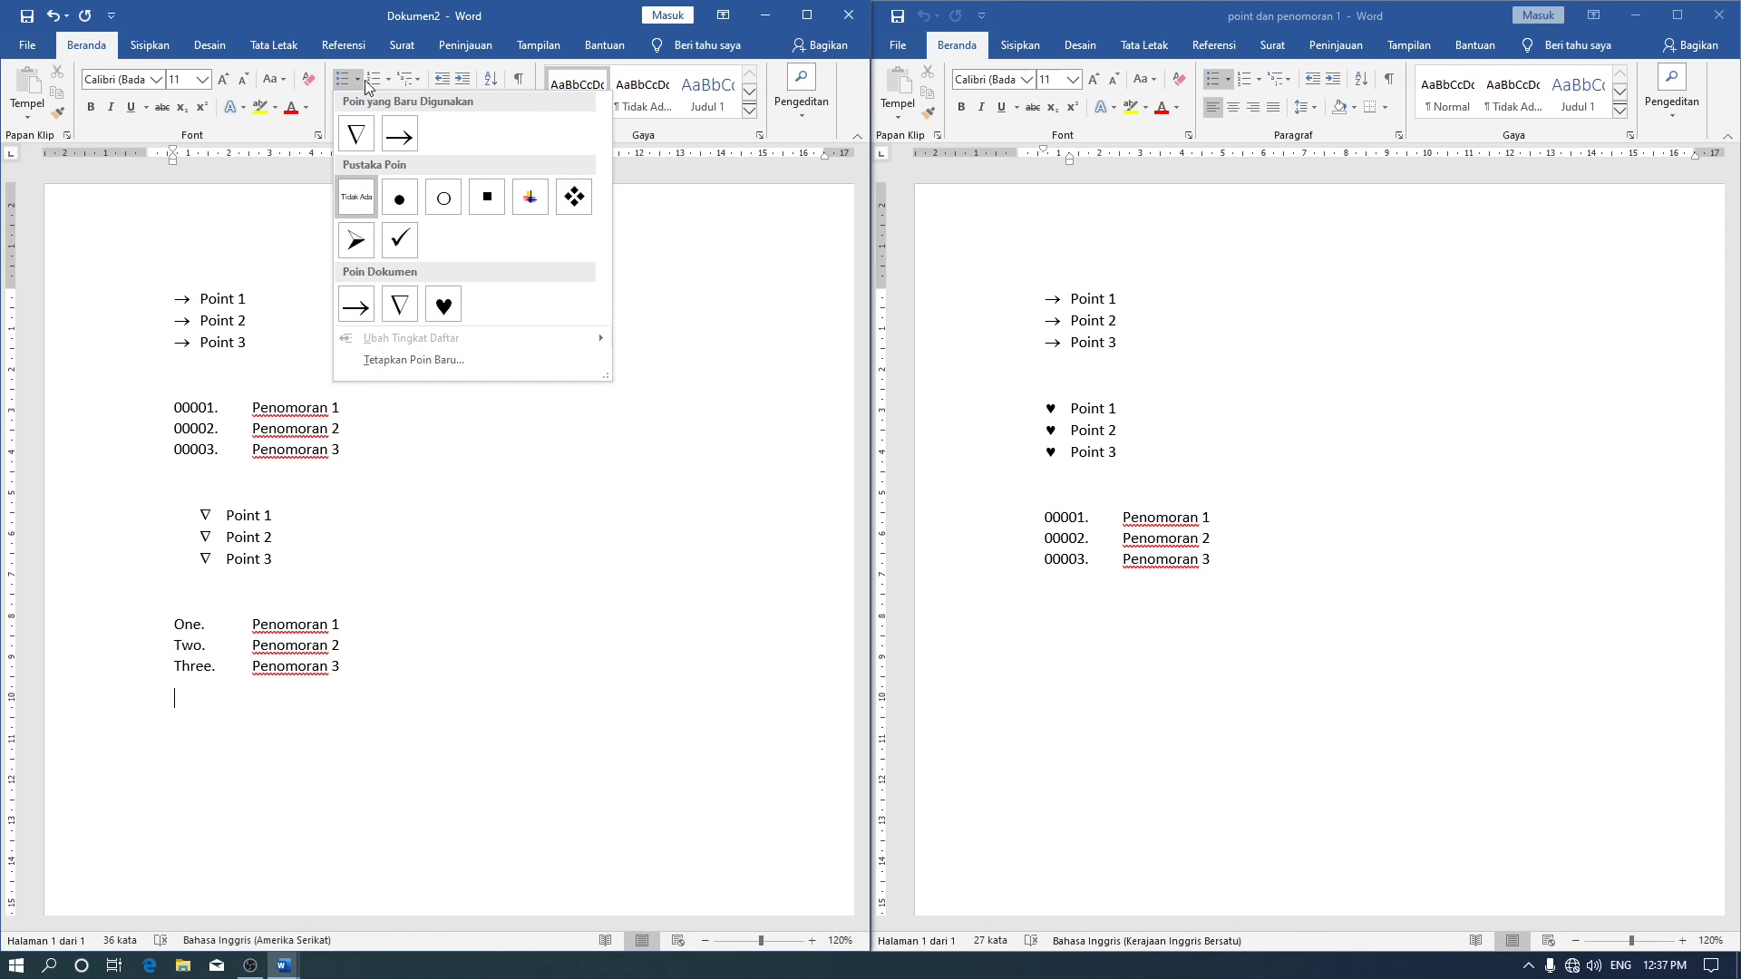
pyautogui.click(390, 80)
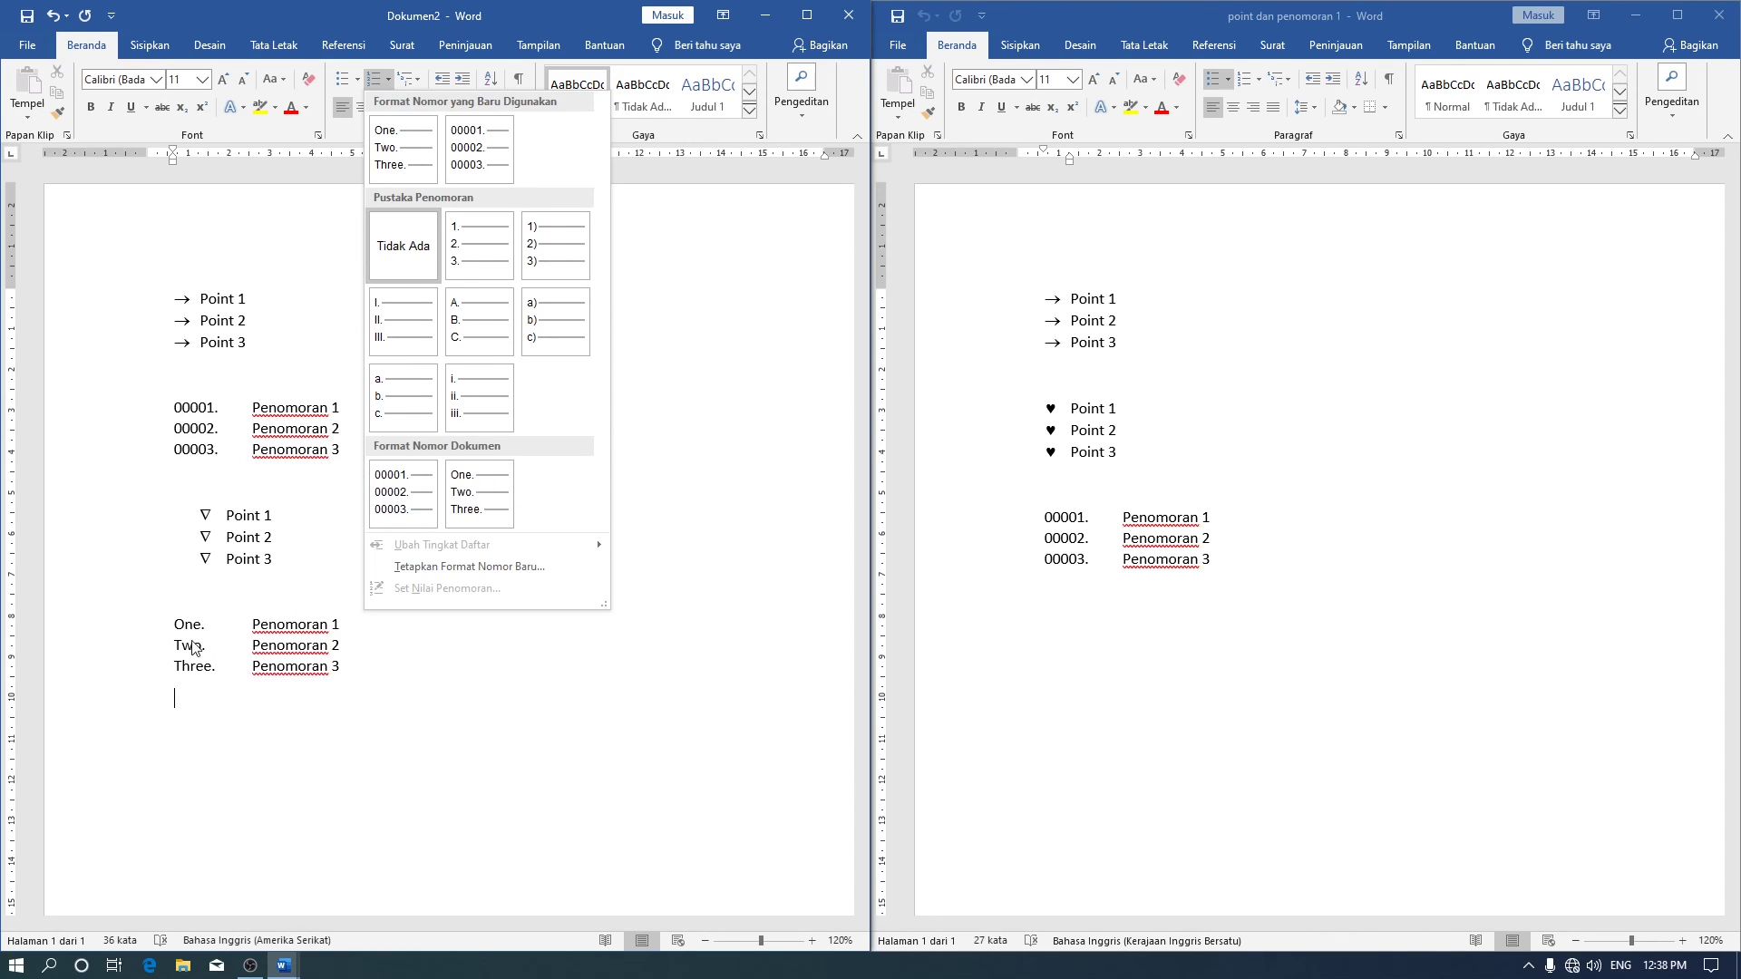
pyautogui.click(264, 639)
# Close the document "point dan penomoran 1" and check which document bullets and number formats remain available in the new document.
pyautogui.click(1737, 22)
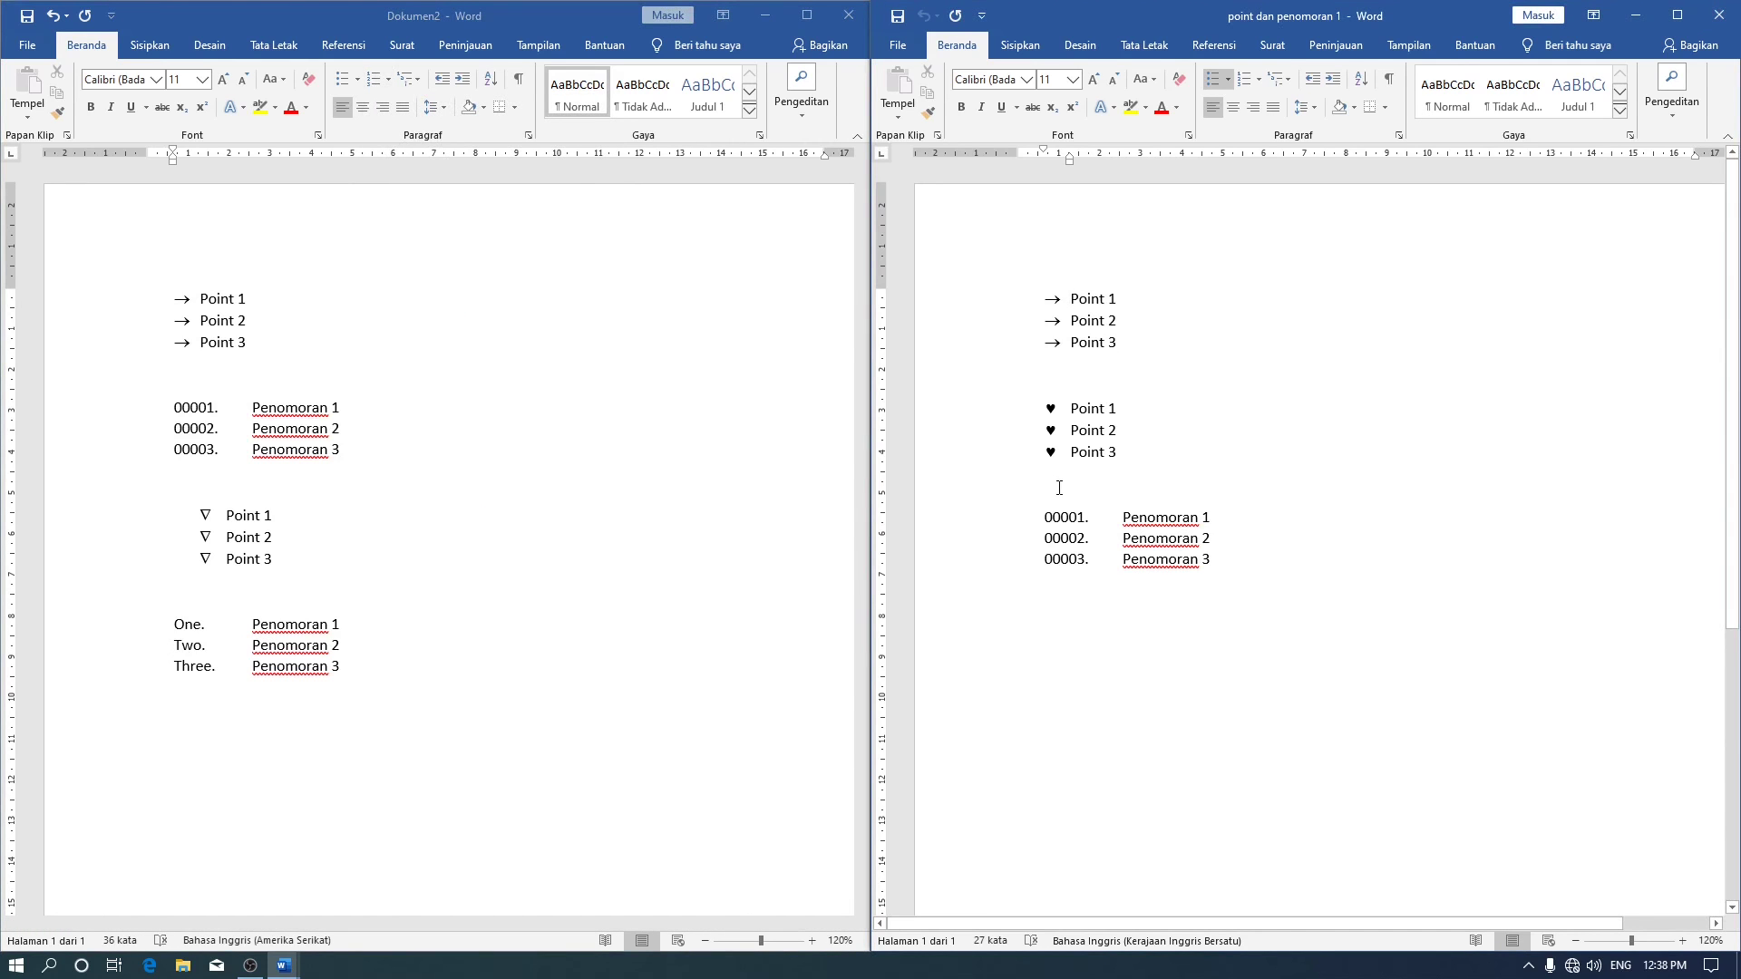
pyautogui.click(1718, 16)
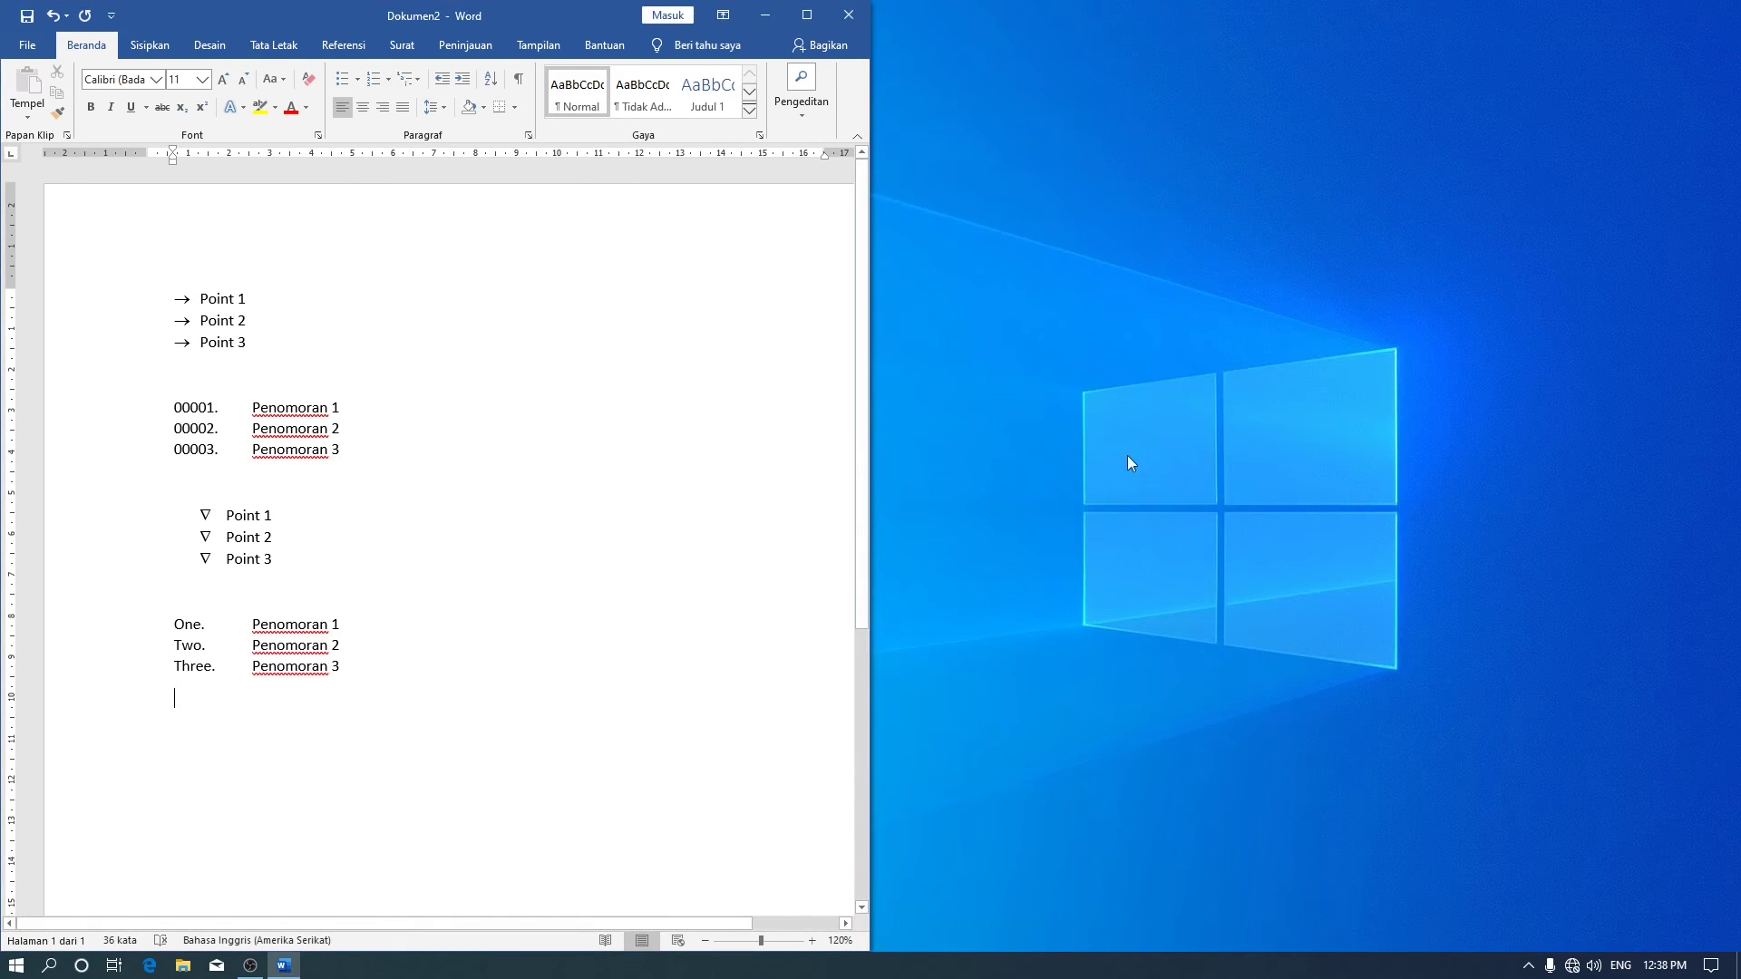
pyautogui.click(357, 79)
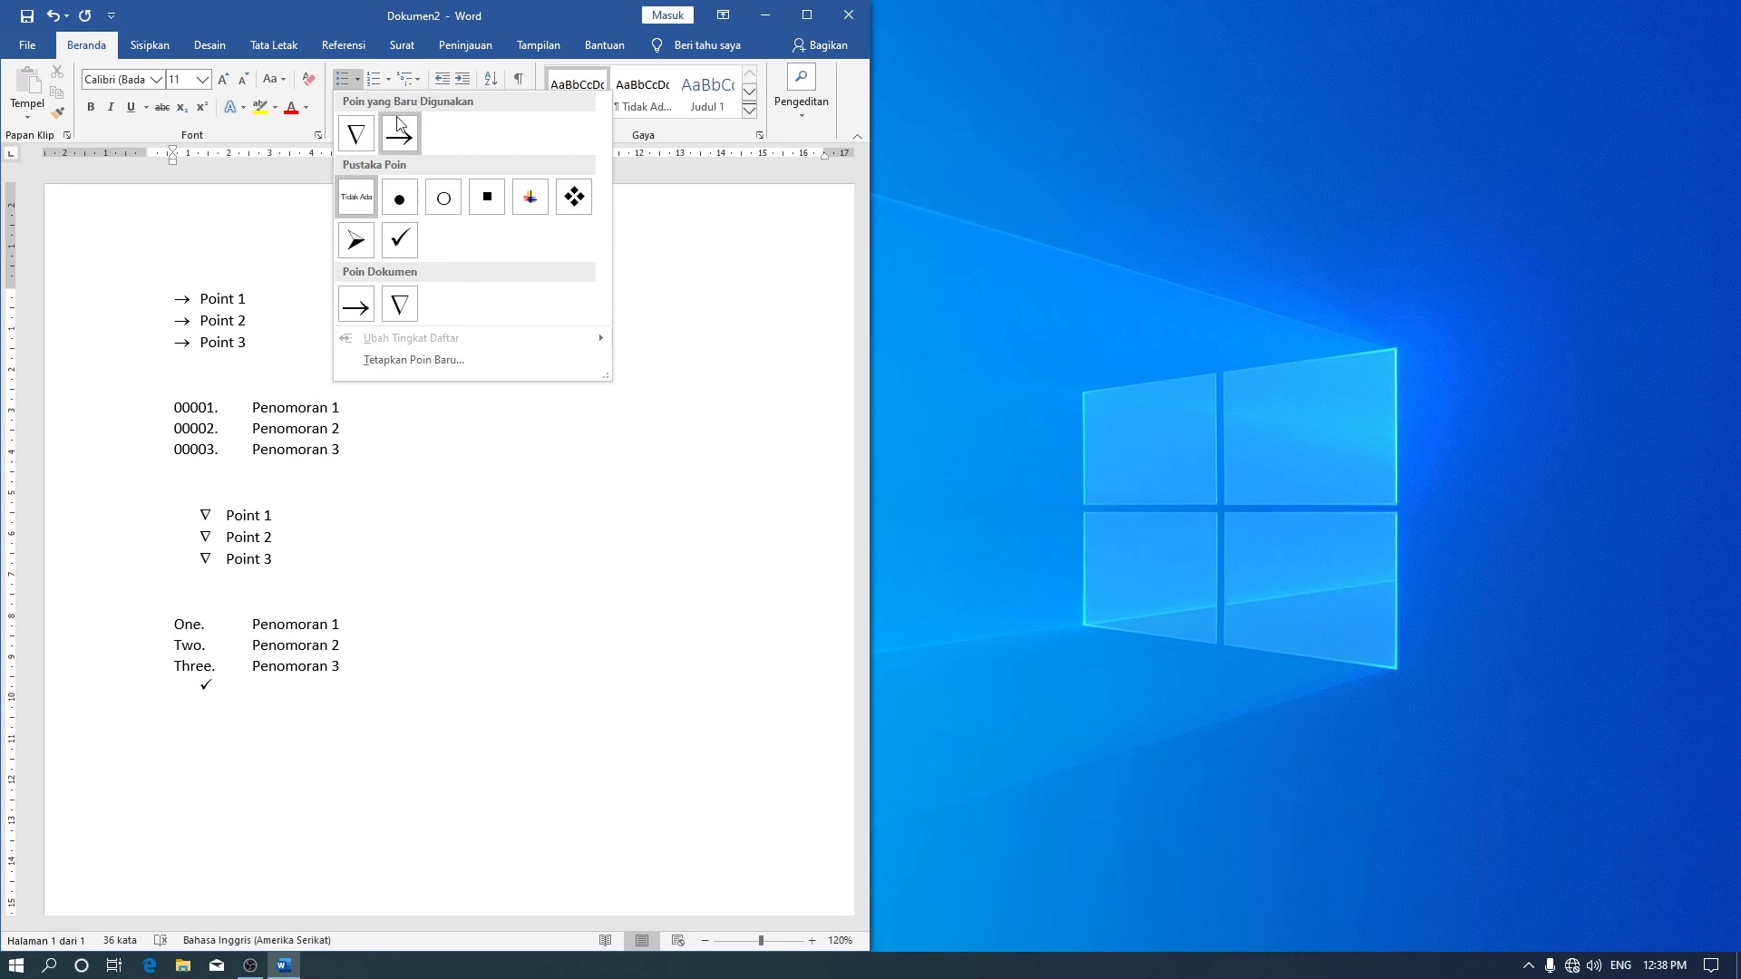
pyautogui.click(388, 79)
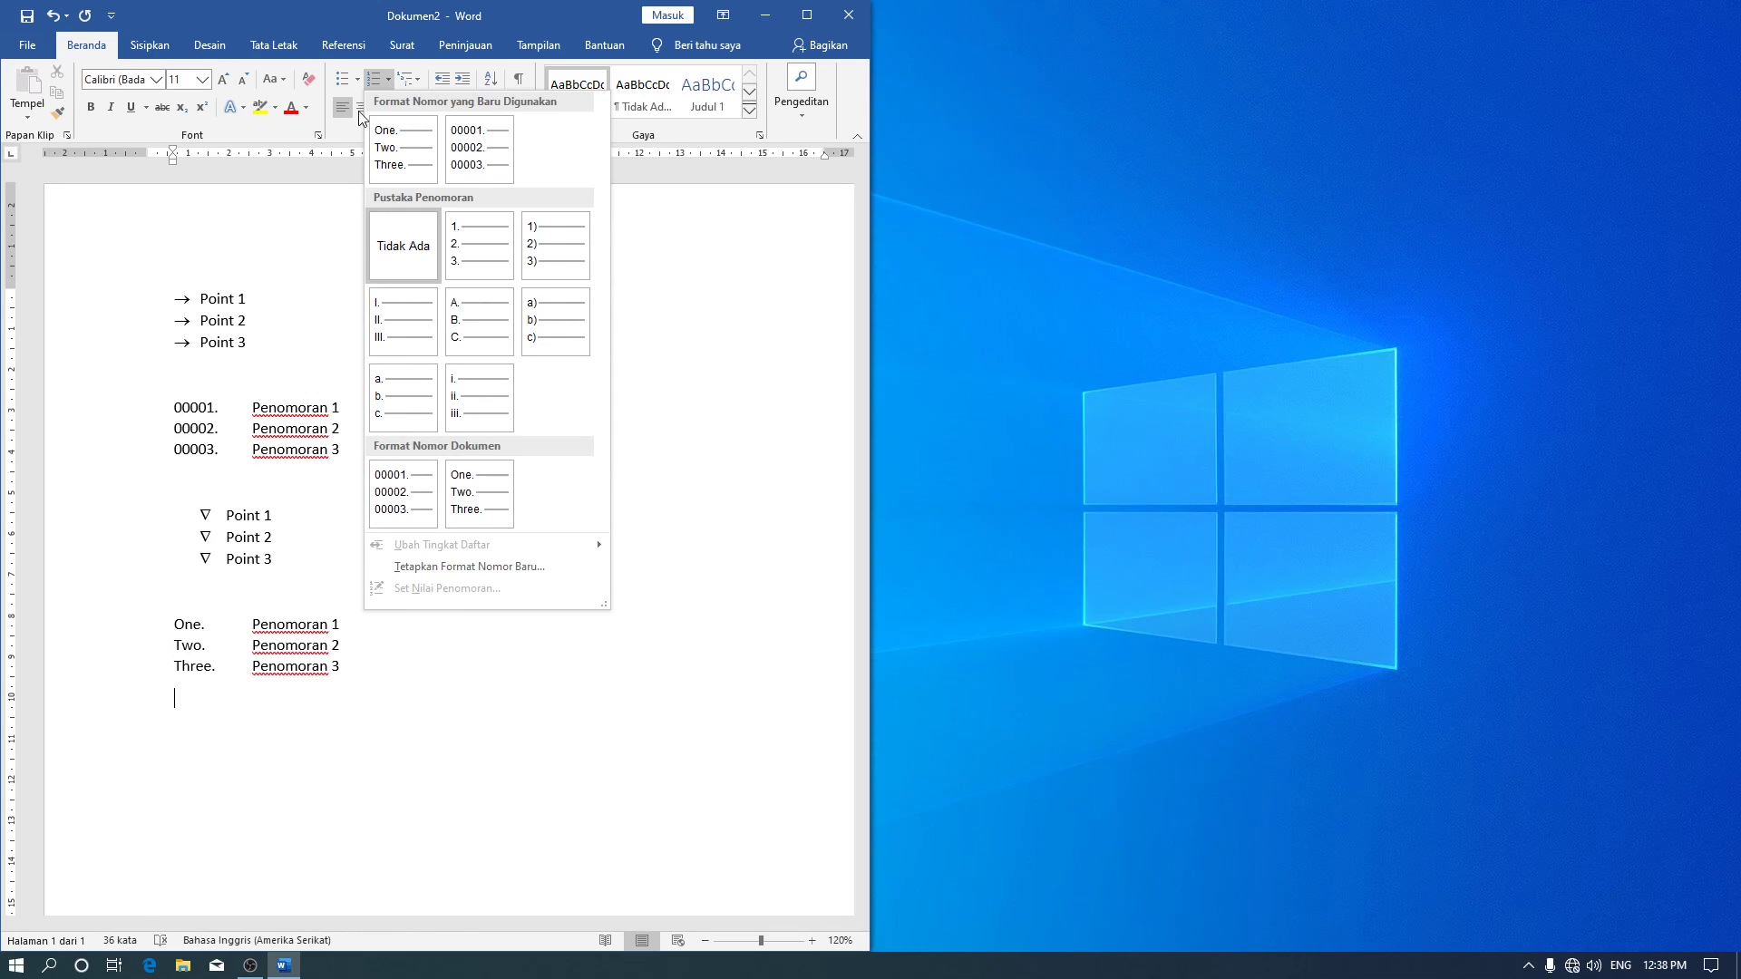
pyautogui.click(359, 80)
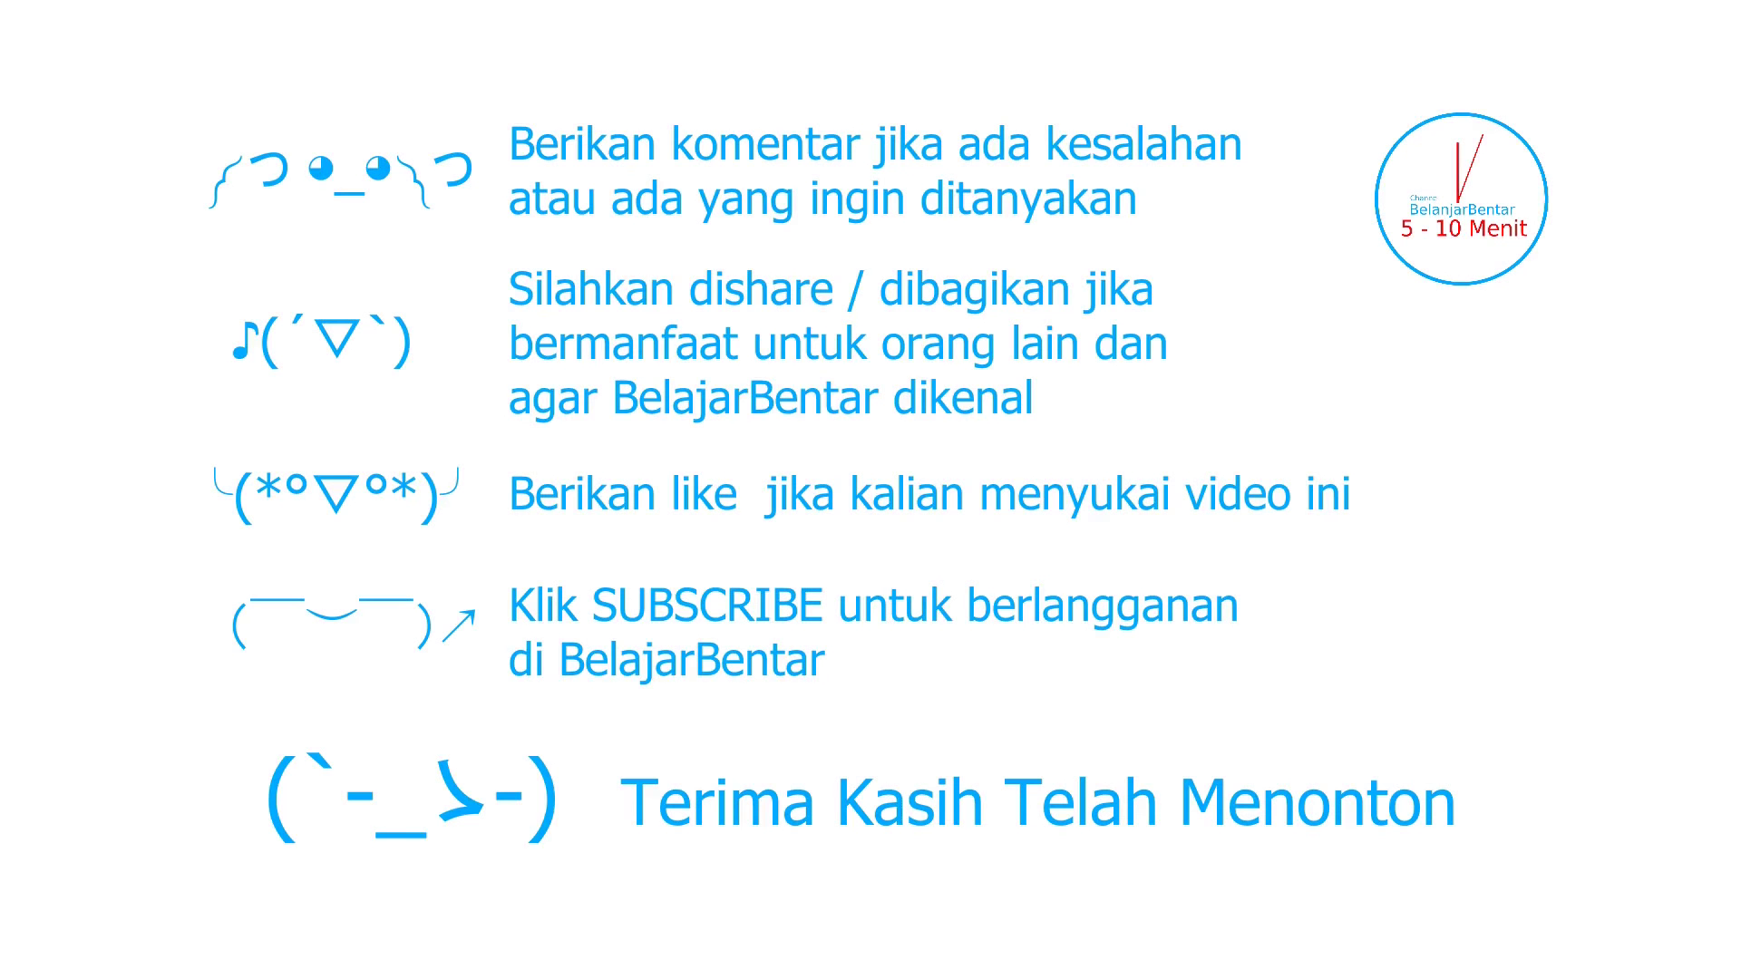